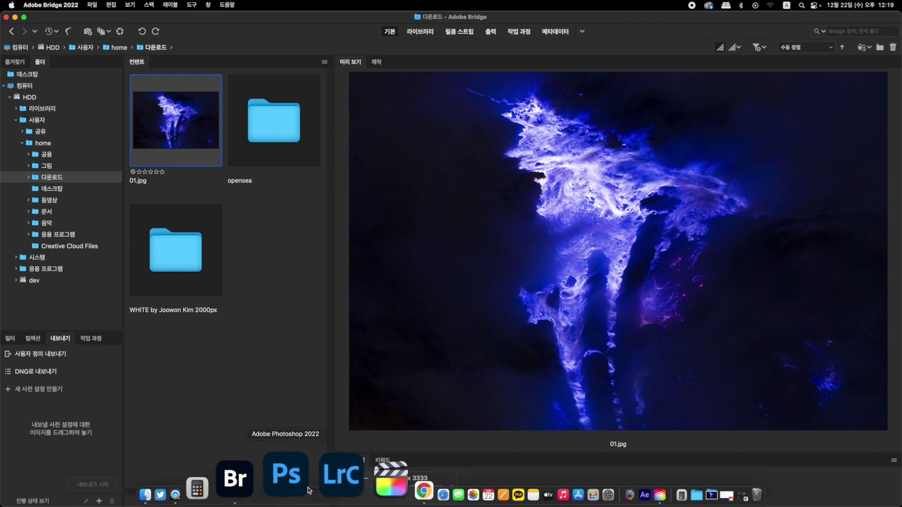
# Switch to Adobe Photoshop 2022 and open its preferences
pyautogui.click(306, 485)
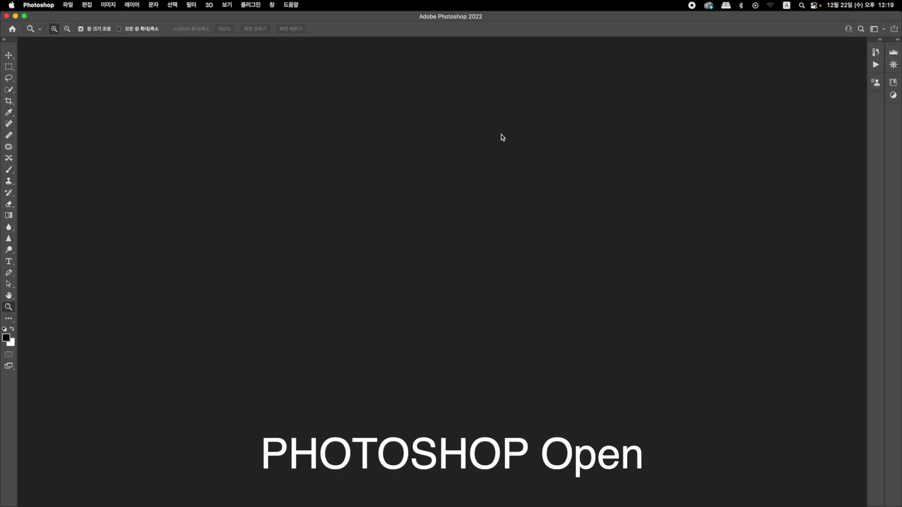
pyautogui.click(68, 5)
pyautogui.moveTo(38, 5)
pyautogui.moveTo(40, 38)
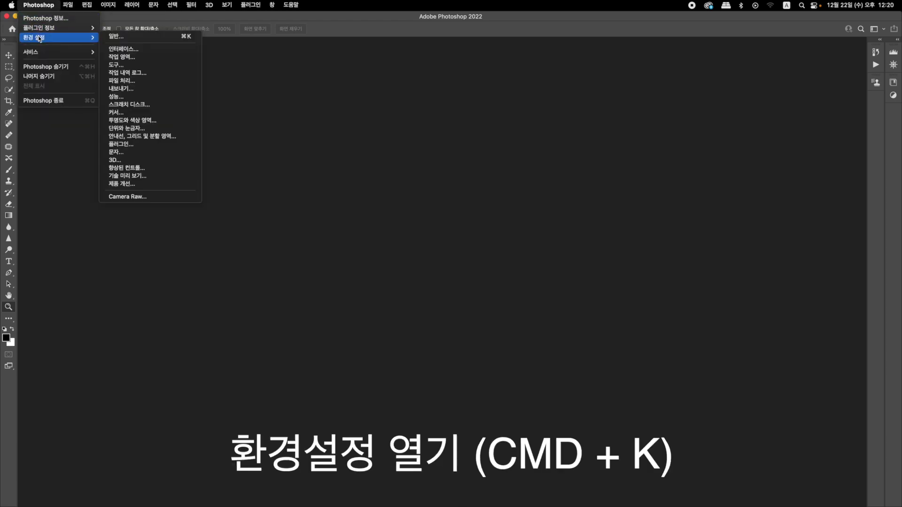
pyautogui.press('cmd+k')
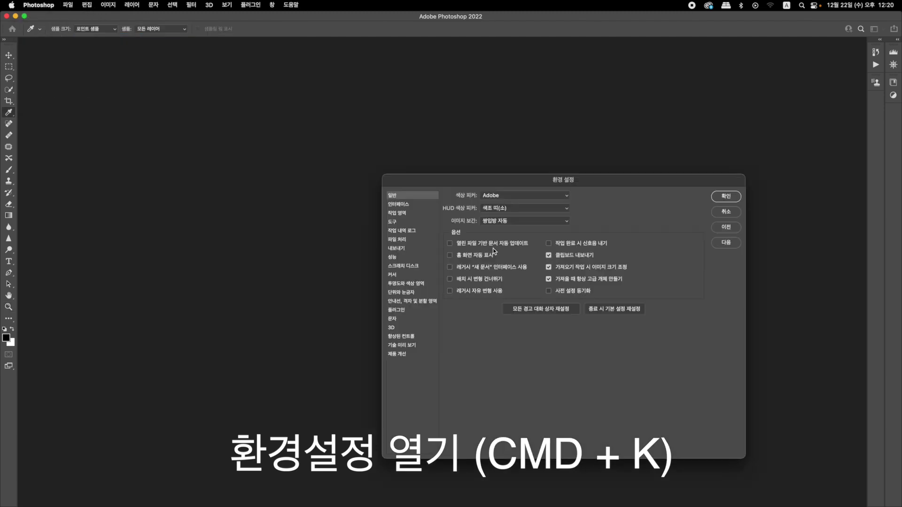
# Enable Content Credentials (Beta) in the Technology Previews preferences and apply the change
pyautogui.click(406, 355)
pyautogui.click(406, 346)
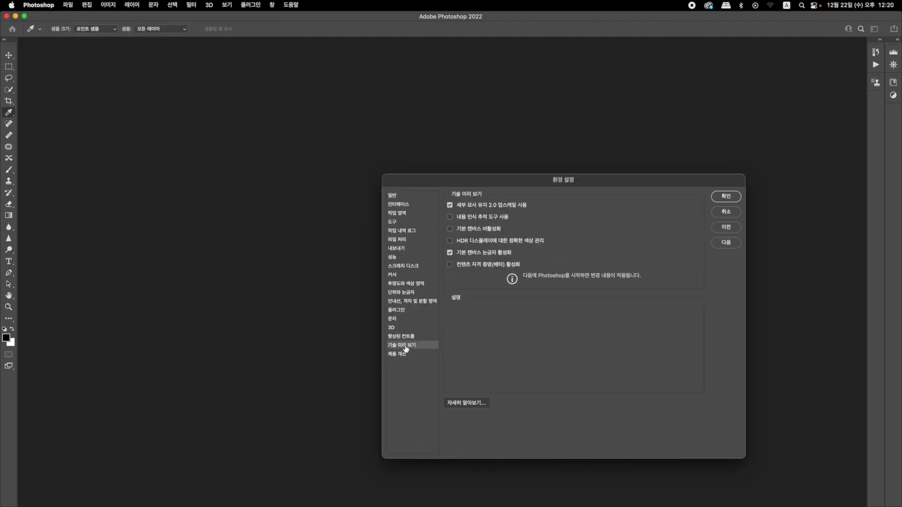
pyautogui.moveTo(460, 184); pyautogui.dragTo(321, 76)
pyautogui.moveTo(319, 160)
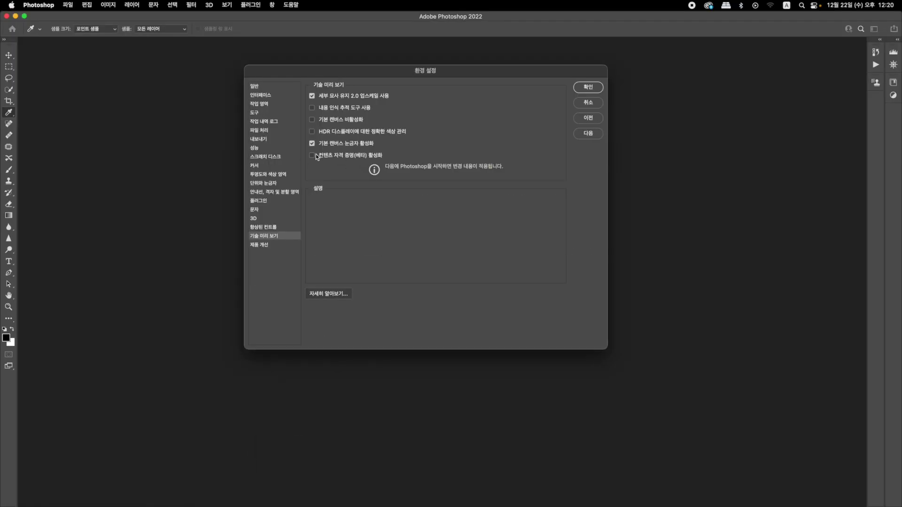
pyautogui.click(312, 156)
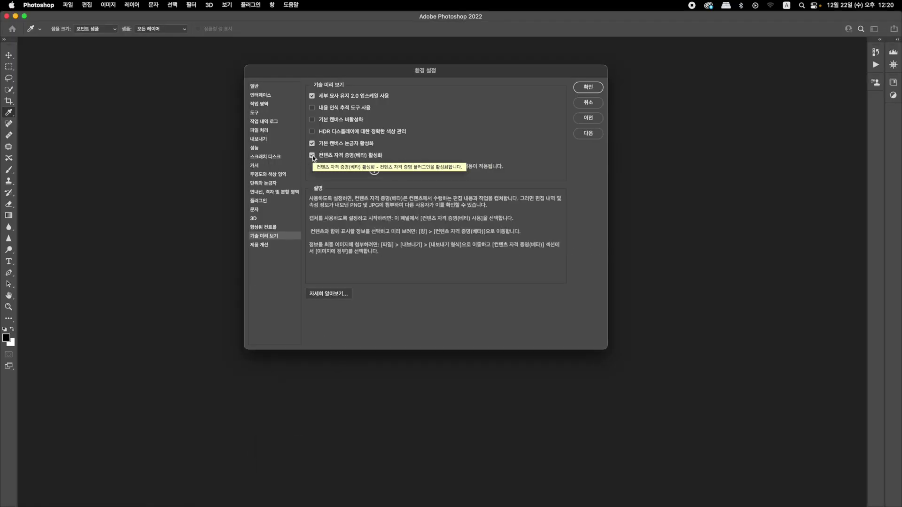
pyautogui.click(589, 88)
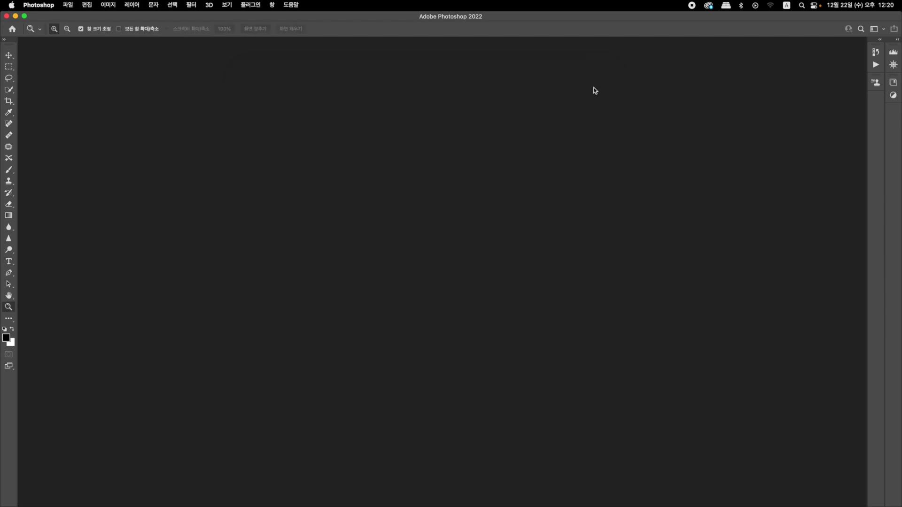
# Quit and relaunch Photoshop, and open the image 01.jpg
pyautogui.click(39, 5)
pyautogui.click(63, 103)
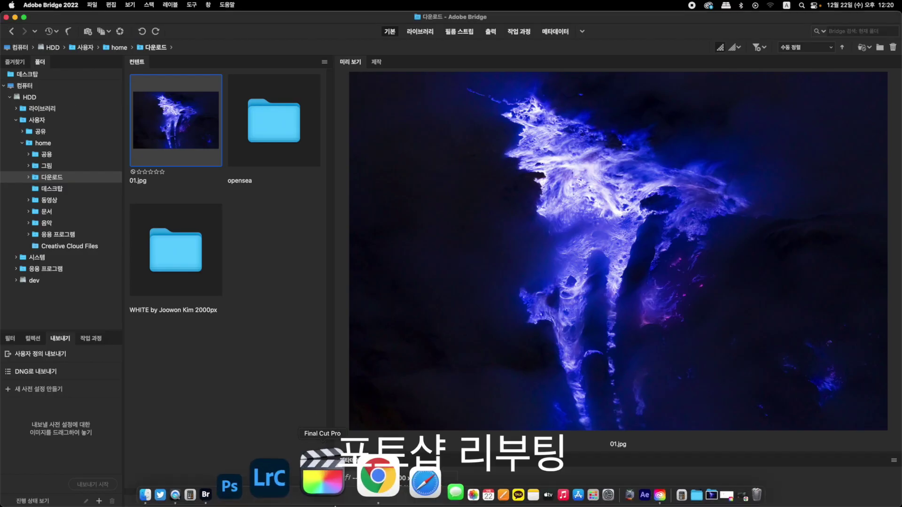
pyautogui.click(306, 492)
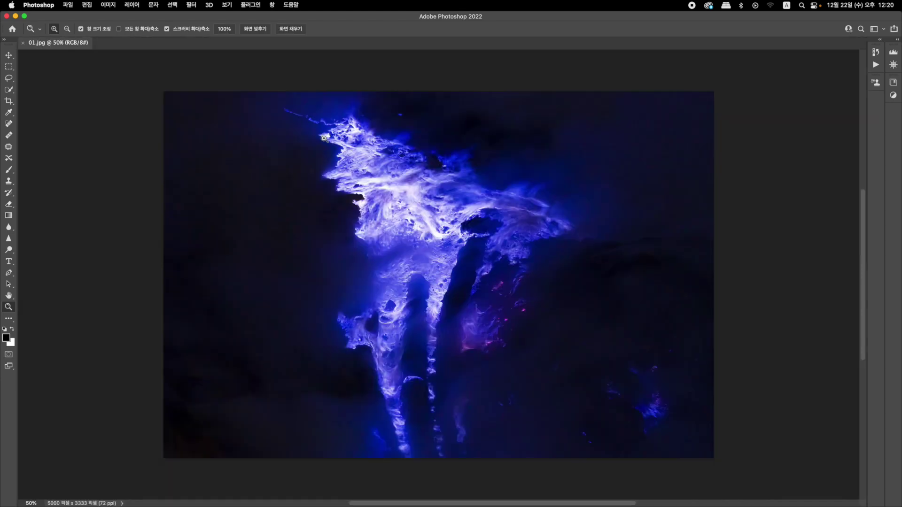
# Show the Content Credentials (Beta) panel and place it over the image's upper right area
pyautogui.click(272, 6)
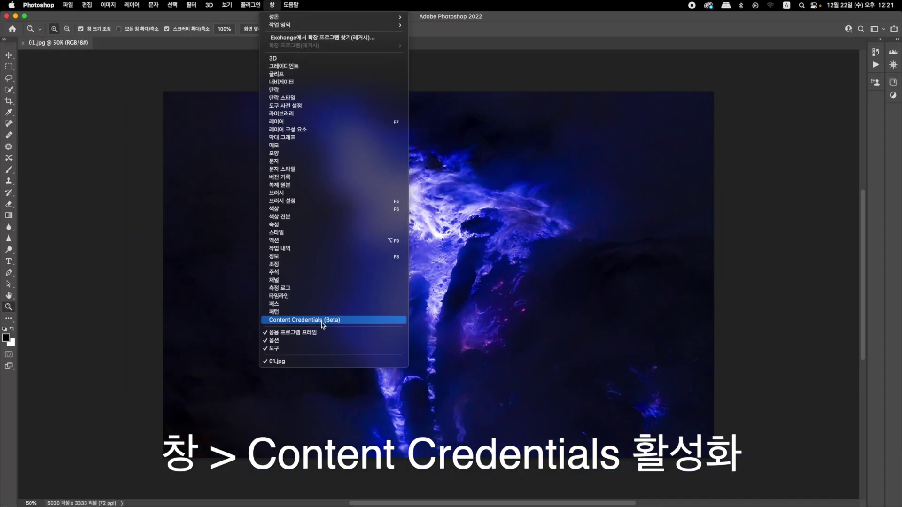
pyautogui.click(339, 321)
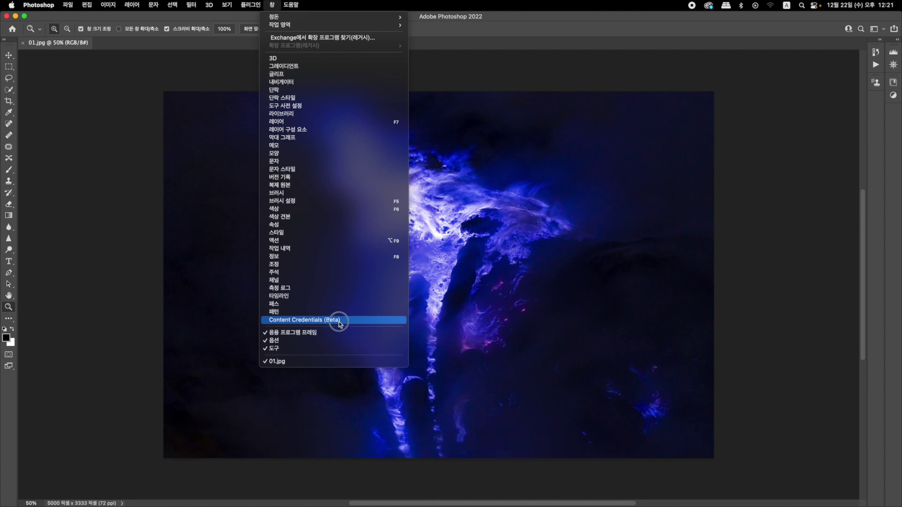
pyautogui.moveTo(850, 109); pyautogui.dragTo(641, 123)
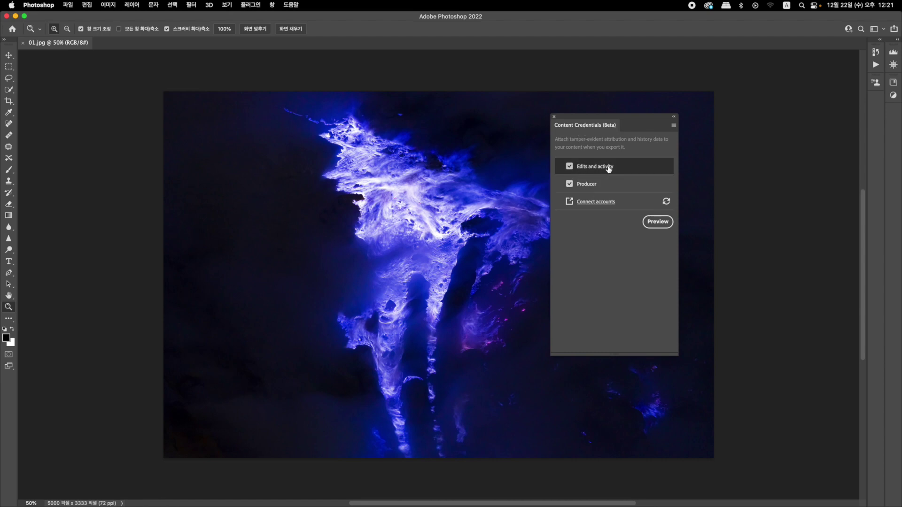
# Open the Connected accounts web page from Content Credentials and look through the available social media and crypto accounts
pyautogui.click(608, 202)
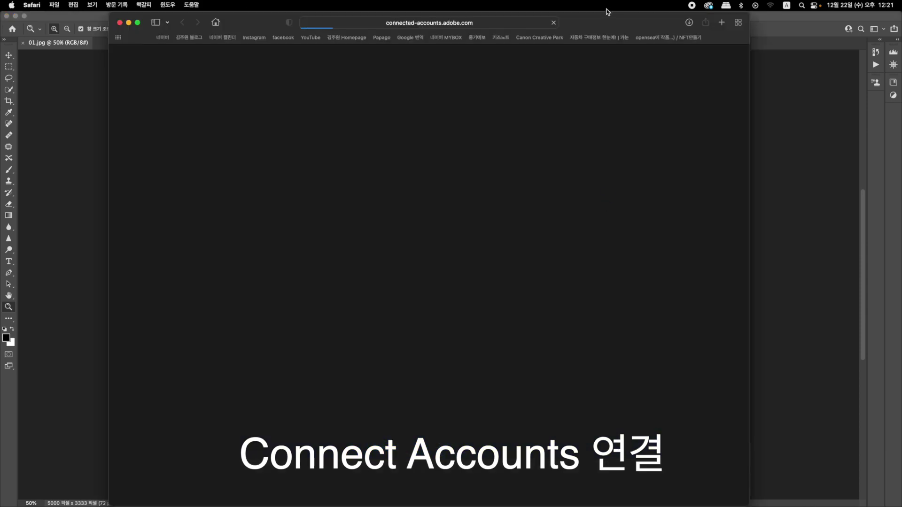
pyautogui.moveTo(606, 12); pyautogui.dragTo(606, 34)
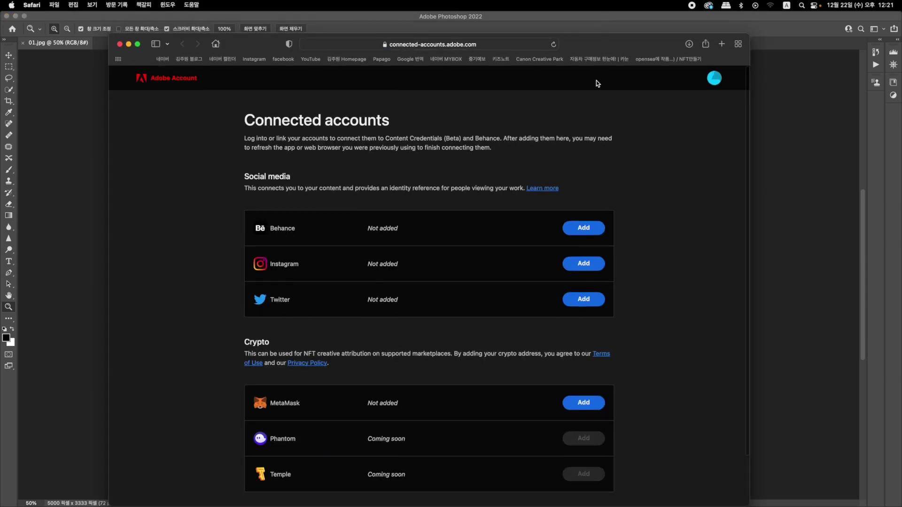
pyautogui.scroll(-3, 518, 217)
pyautogui.scroll(3, 517, 216)
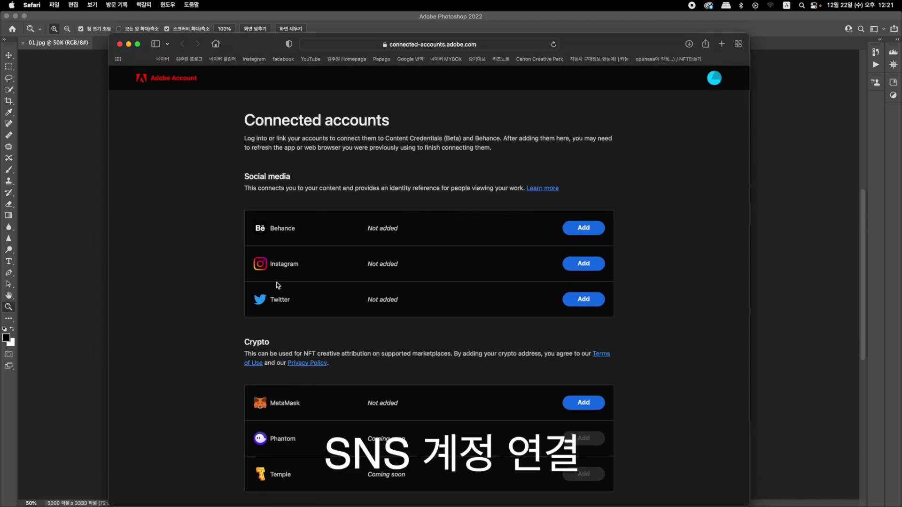
# Add Instagram as a connected account and allow Adobe CAI to access its information
pyautogui.click(592, 264)
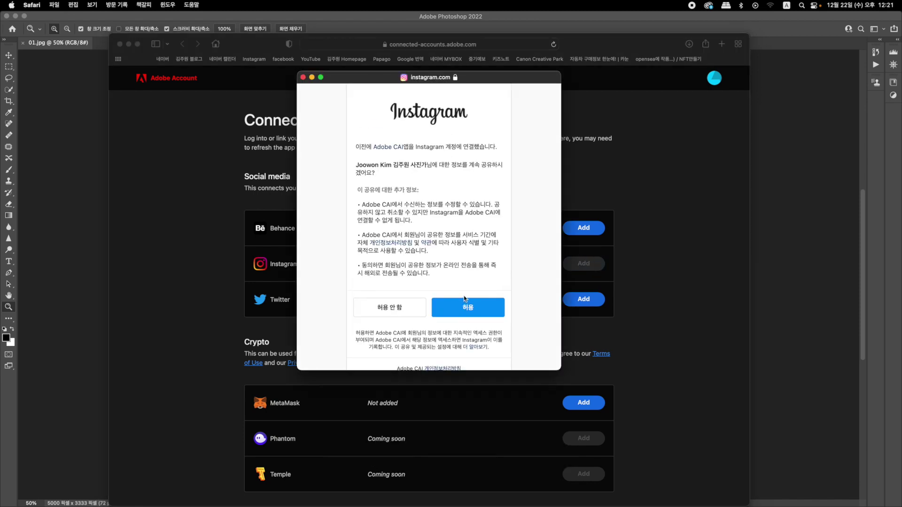
pyautogui.scroll(-3, 464, 301)
pyautogui.click(467, 232)
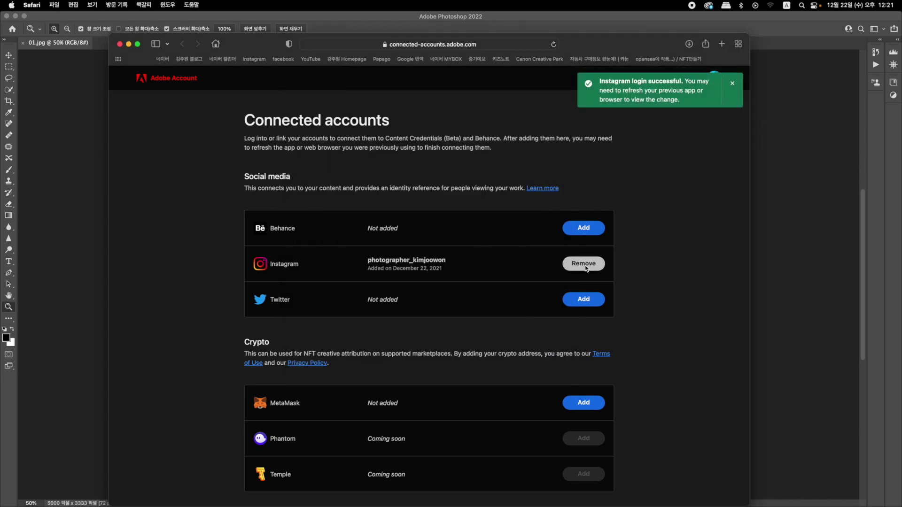
# Switch back to Photoshop and preview the image's Content Credentials down to the producer and social media details
pyautogui.press('super+Tab')
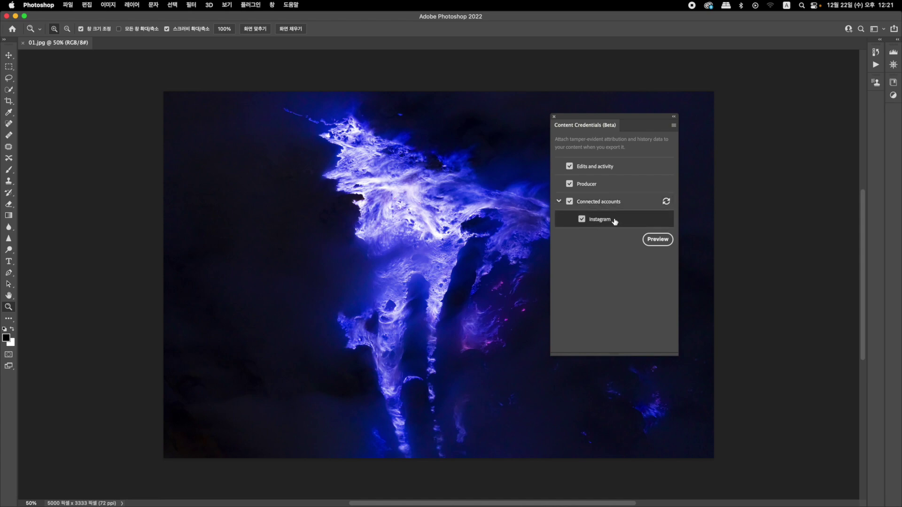
pyautogui.click(655, 240)
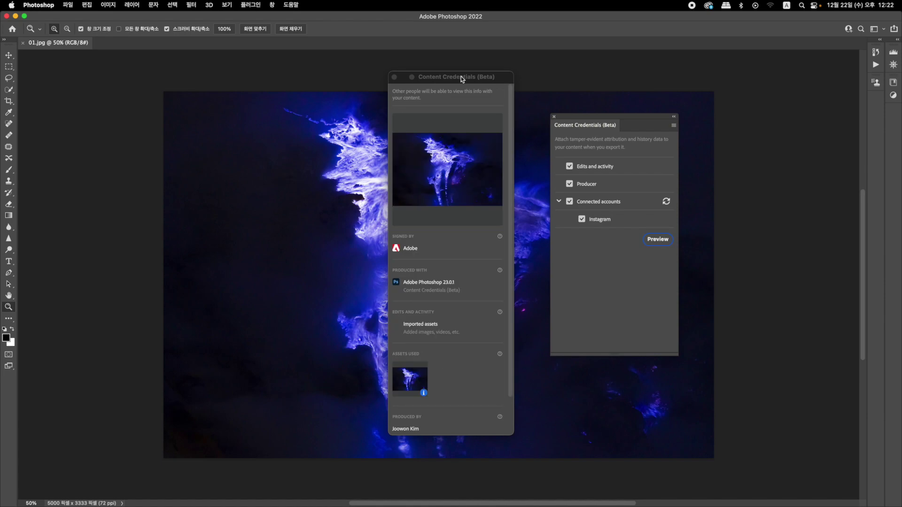
pyautogui.moveTo(461, 76); pyautogui.dragTo(492, 66)
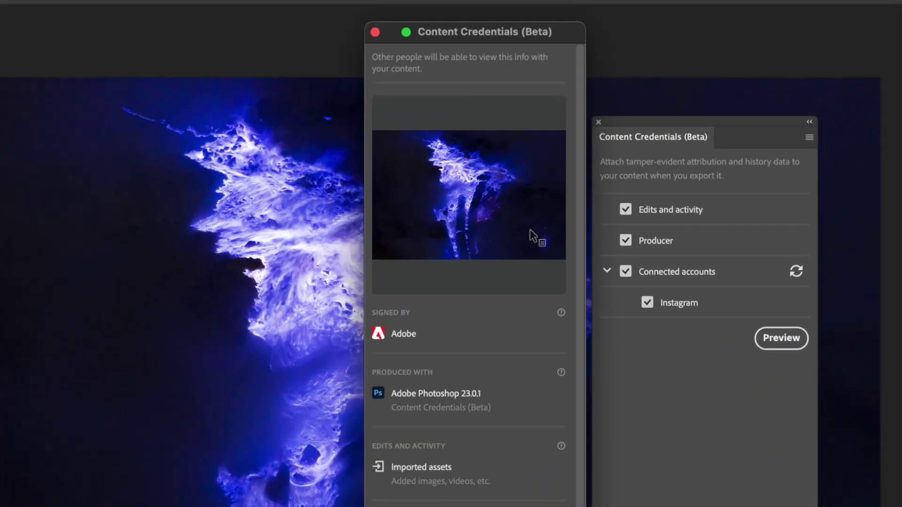
pyautogui.scroll(-3, 529, 233)
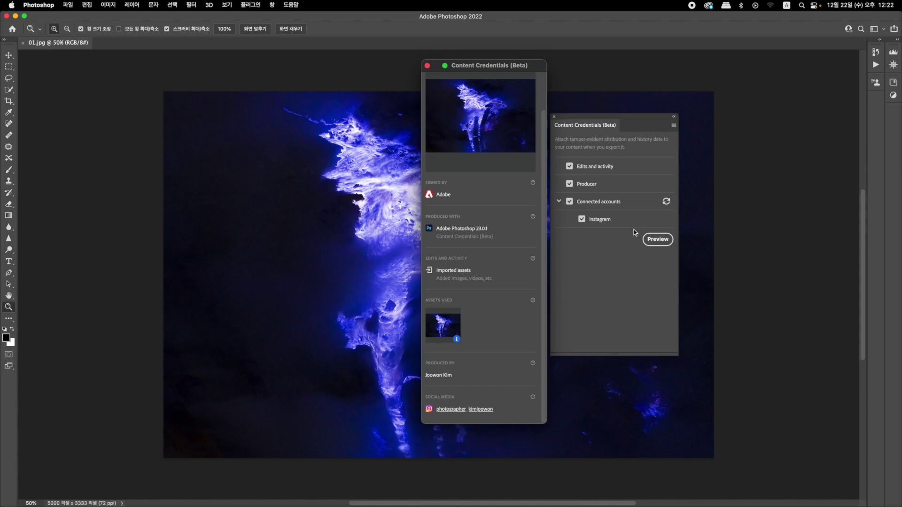
pyautogui.moveTo(633, 114); pyautogui.dragTo(633, 59)
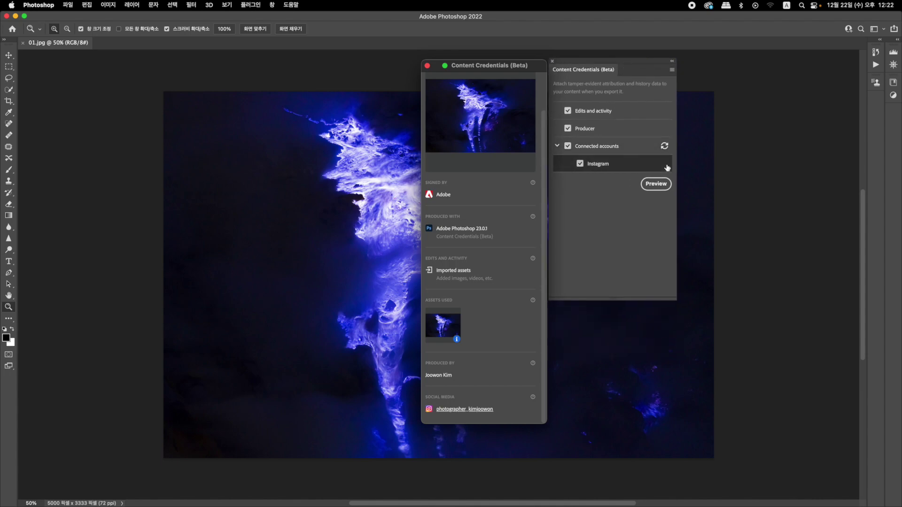
# Return to the Connected accounts page in Safari and try to add the MetaMask wallet
pyautogui.click(610, 128)
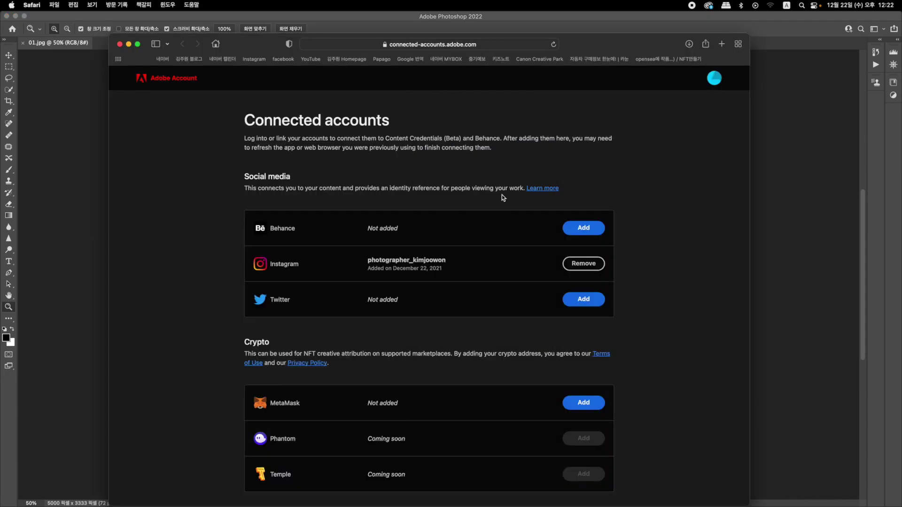
pyautogui.scroll(1, 503, 199)
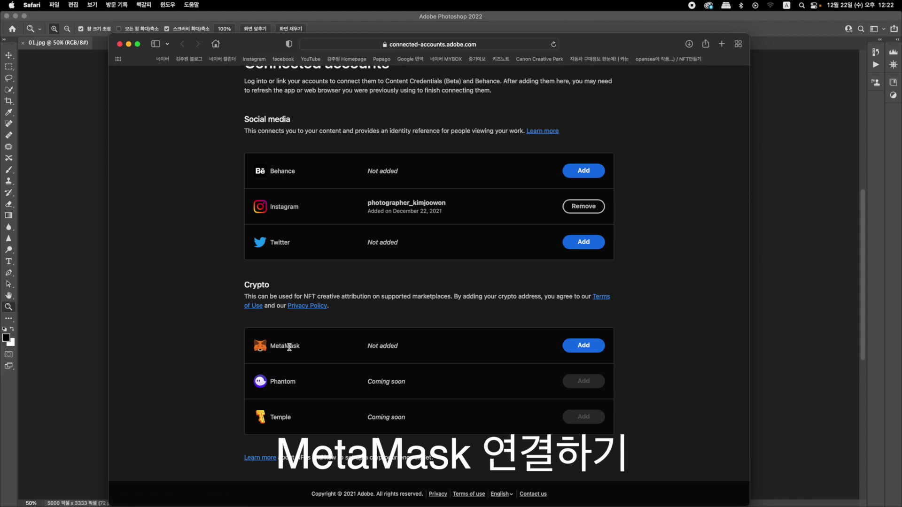
pyautogui.click(594, 345)
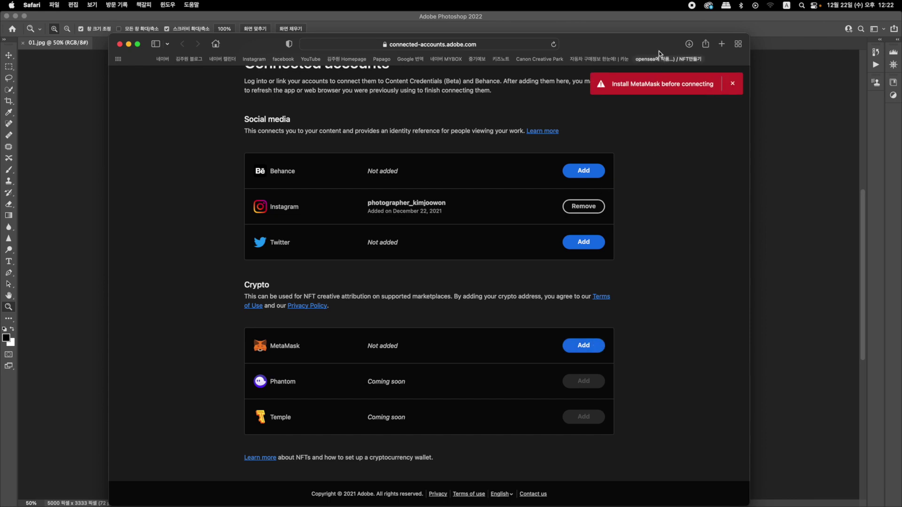
pyautogui.moveTo(658, 46); pyautogui.dragTo(650, 27)
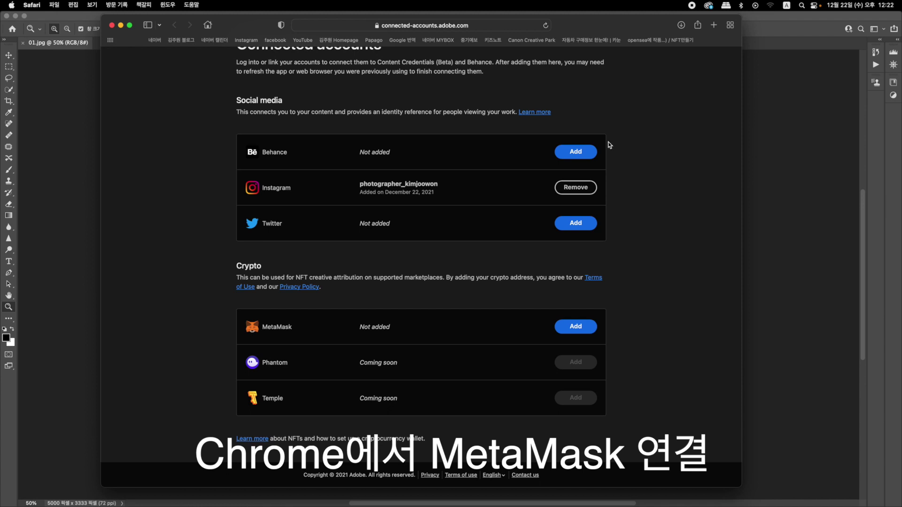
# Launch Google Chrome, and copy the Connected accounts page address from Safari
pyautogui.moveTo(351, 505)
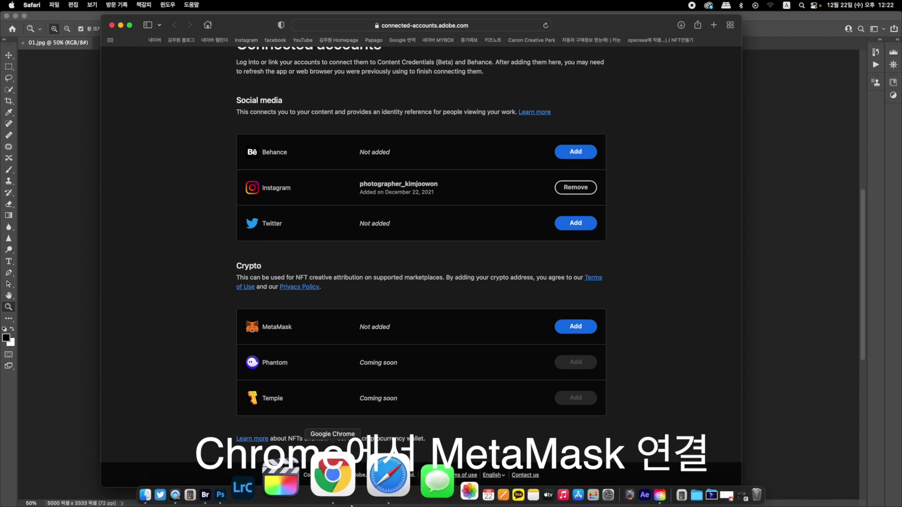
pyautogui.click(349, 482)
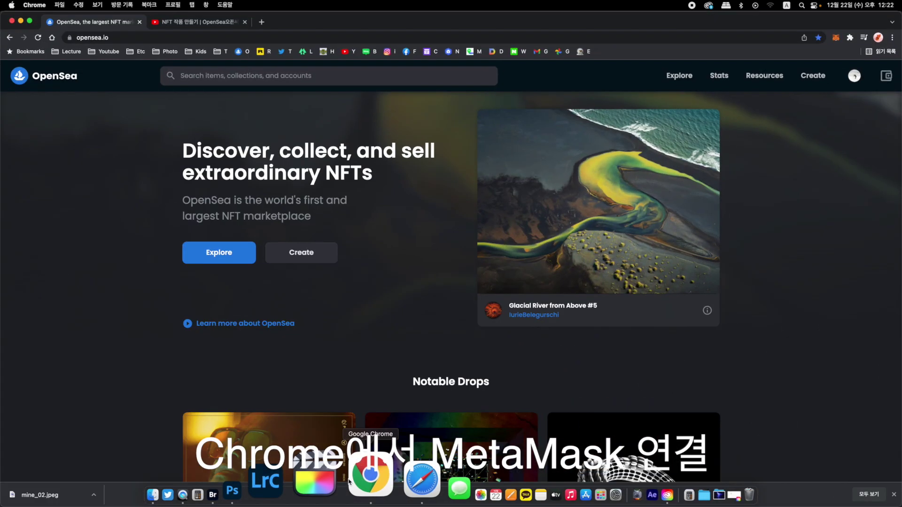
pyautogui.press('super+Tab')
pyautogui.press('super+Tab')
pyautogui.press('super+Tab')
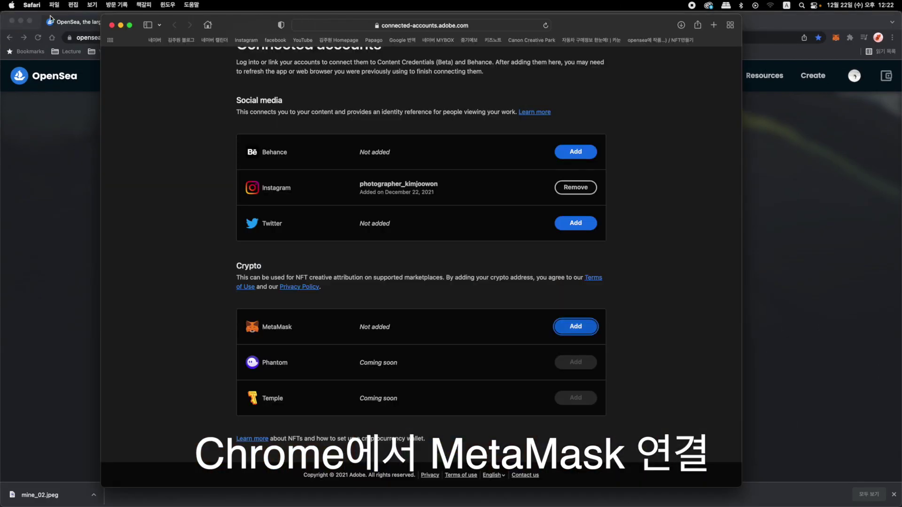
pyautogui.click(472, 27)
pyautogui.press('super+c')
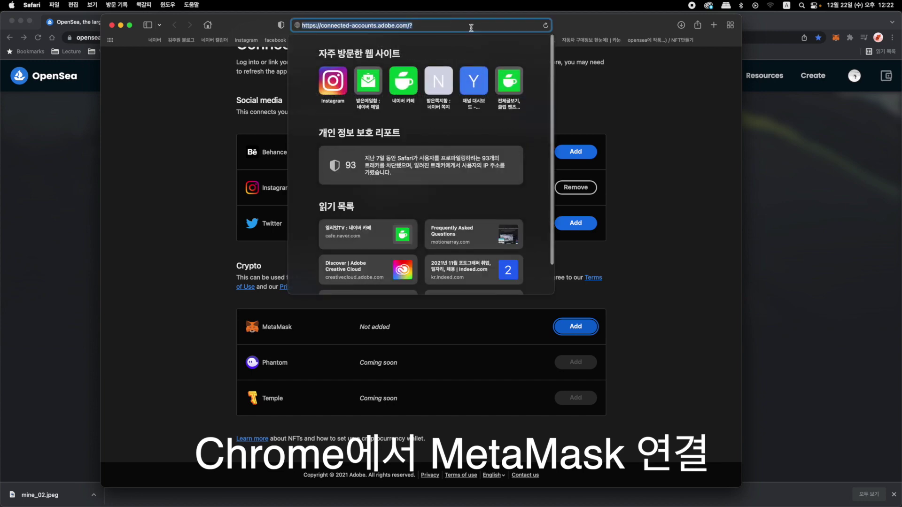
pyautogui.click(50, 134)
pyautogui.click(198, 39)
pyautogui.press('super+v')
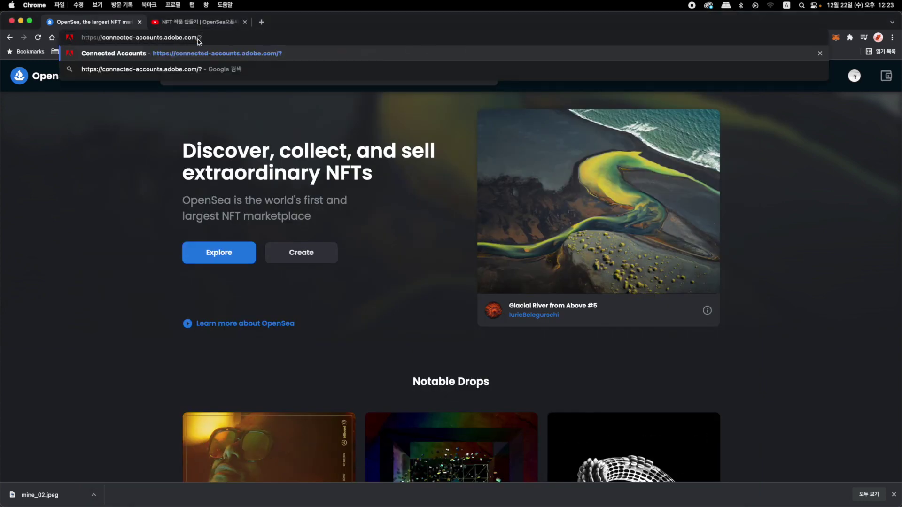
pyautogui.press('Return')
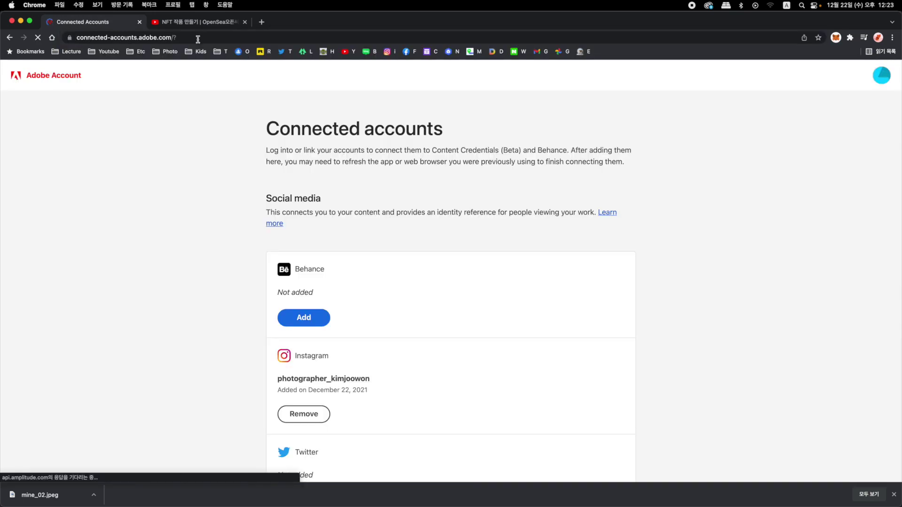
# Try to add MetaMask under Crypto on the Connected accounts page in Chrome, and dismiss the resulting notification
pyautogui.scroll(-3, 770, 189)
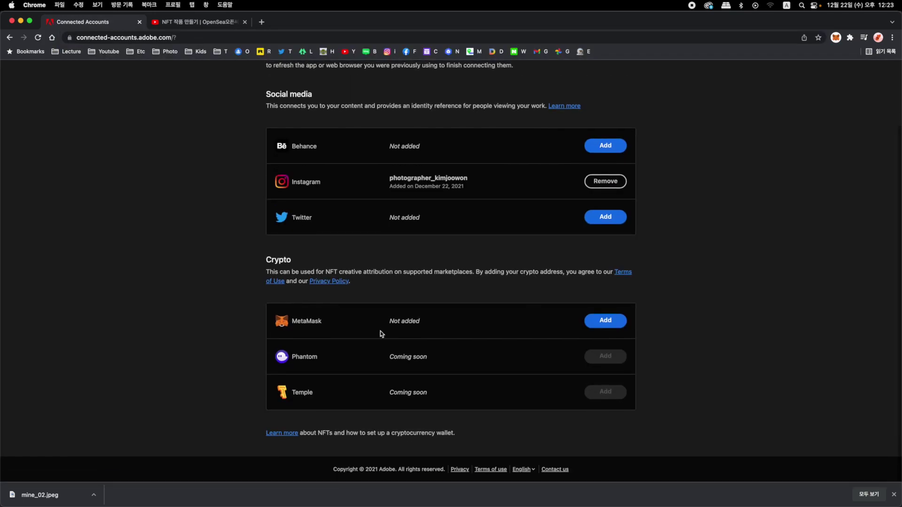
pyautogui.click(599, 322)
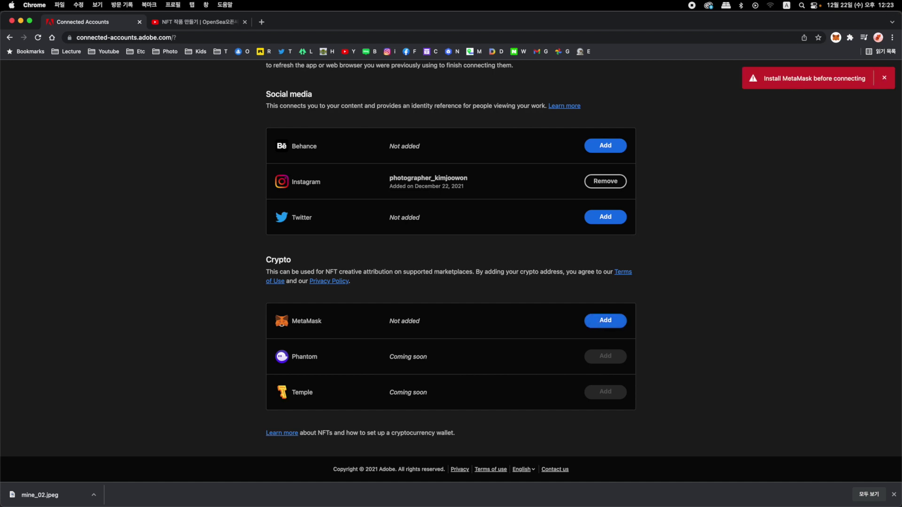
pyautogui.click(884, 78)
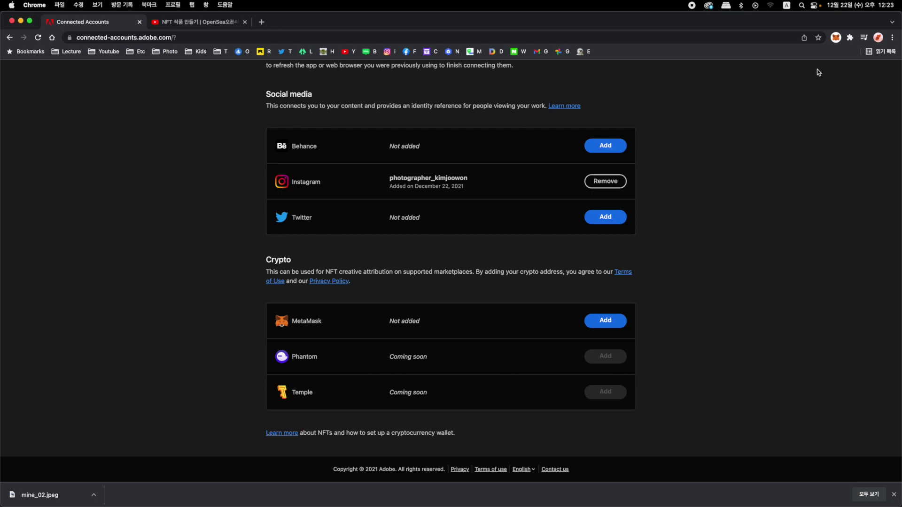
# Shrink the Chrome window and reload the Connected accounts page so the MetaMask extension can be used on it
pyautogui.doubleClick(799, 24)
pyautogui.click(708, 38)
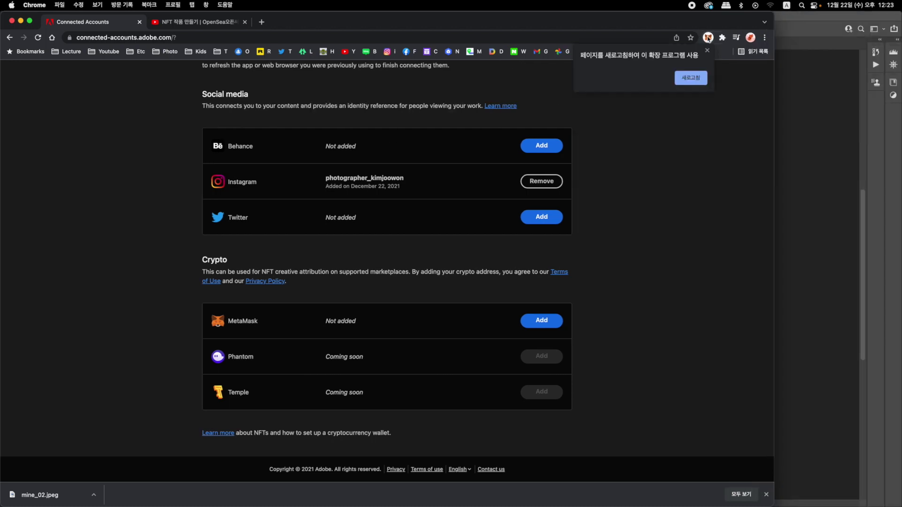
pyautogui.click(687, 84)
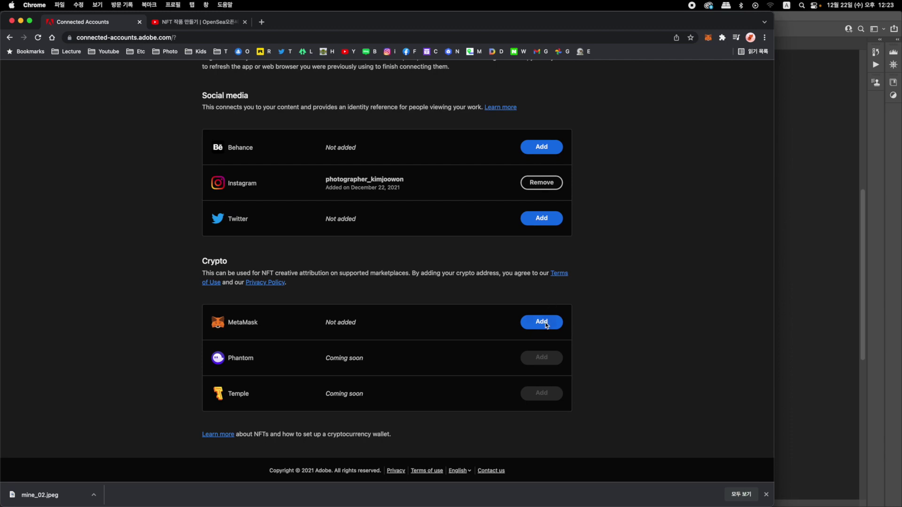
# Add MetaMask under Crypto, sign its signature request, and dismiss the resulting notification
pyautogui.click(544, 323)
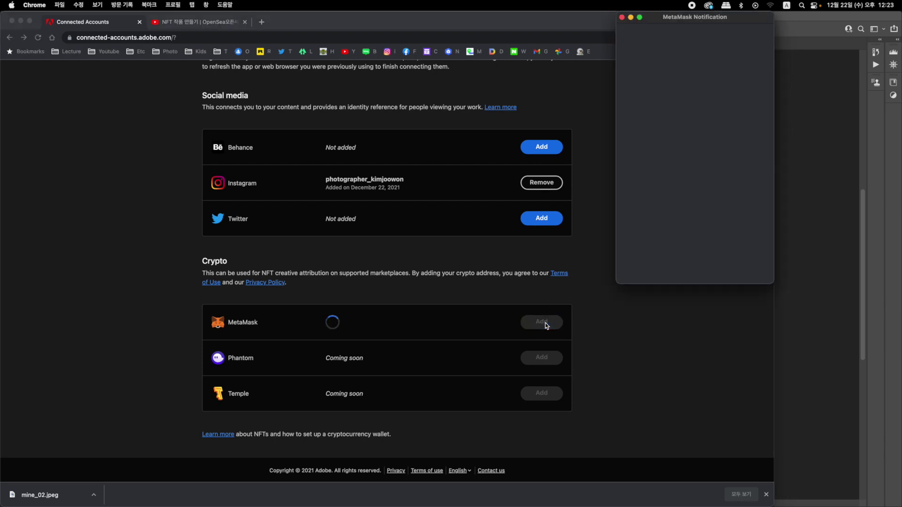
pyautogui.moveTo(713, 20); pyautogui.dragTo(675, 91)
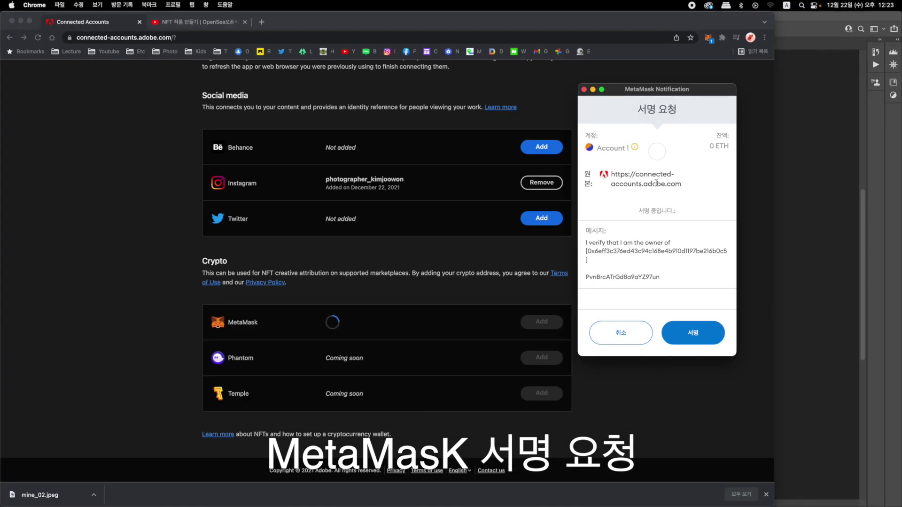
pyautogui.click(703, 342)
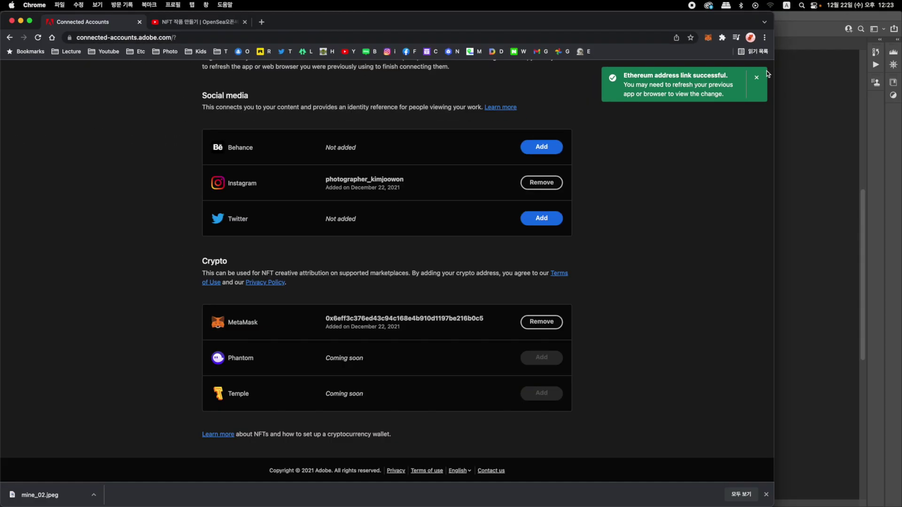
pyautogui.click(756, 78)
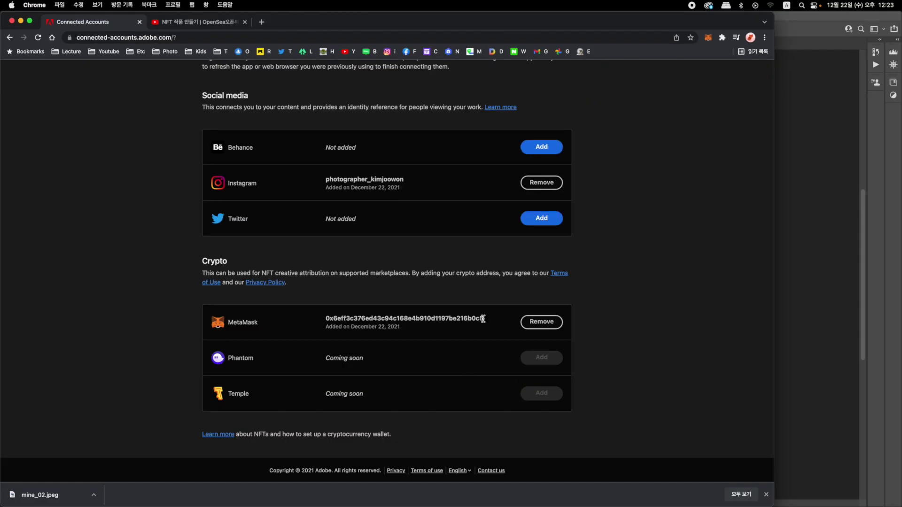
# Switch back to Photoshop and refresh the connected accounts in Content Credentials (Beta)
pyautogui.moveTo(308, 18); pyautogui.dragTo(309, 94)
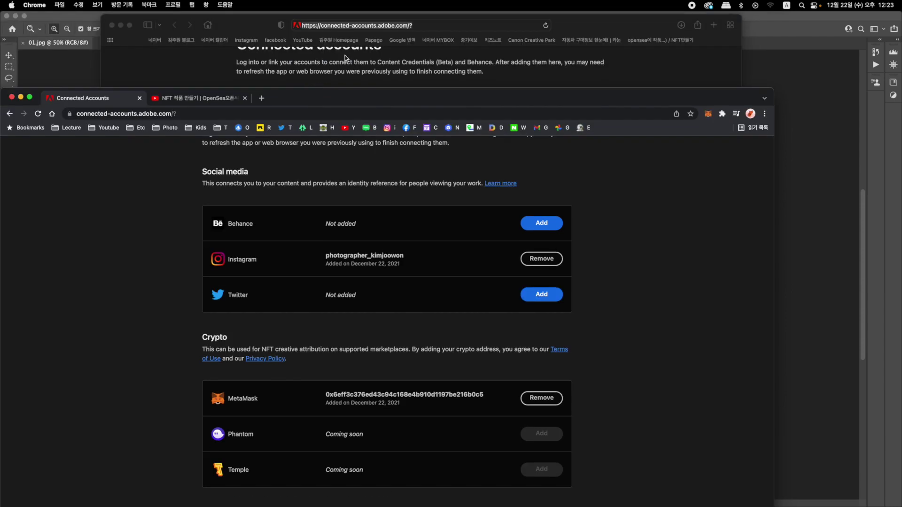
pyautogui.click(91, 76)
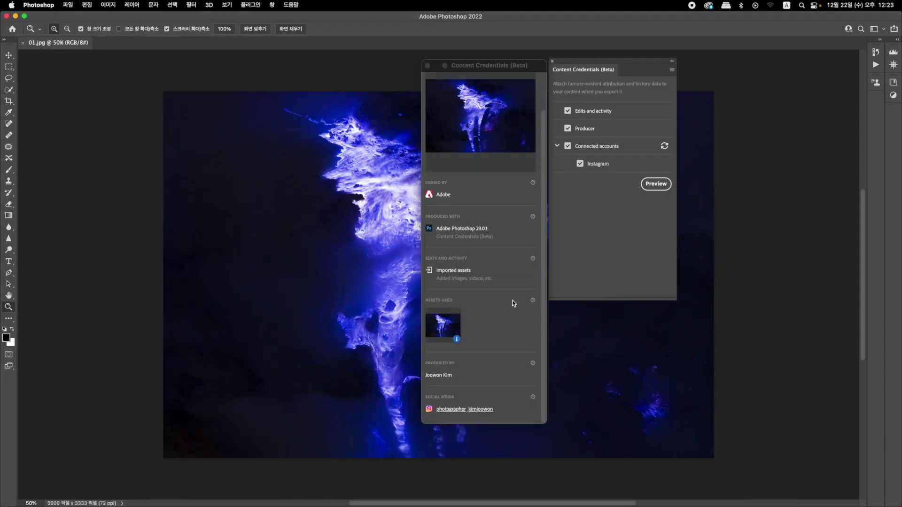
pyautogui.click(664, 147)
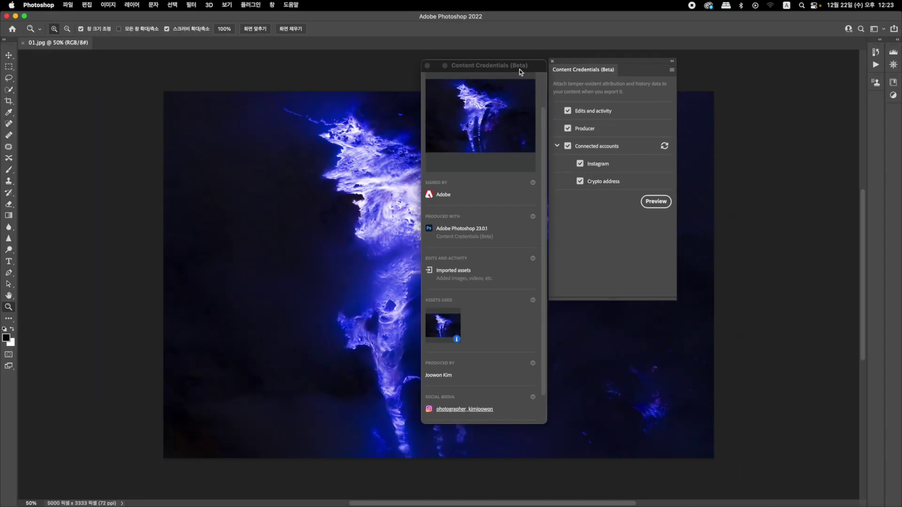
# Move the Content Credentials preview aside to inspect its crypto address entry, and dock the Content Credentials (Beta) settings panel
pyautogui.moveTo(485, 32); pyautogui.dragTo(901, 46)
pyautogui.moveTo(878, 79); pyautogui.dragTo(773, 65)
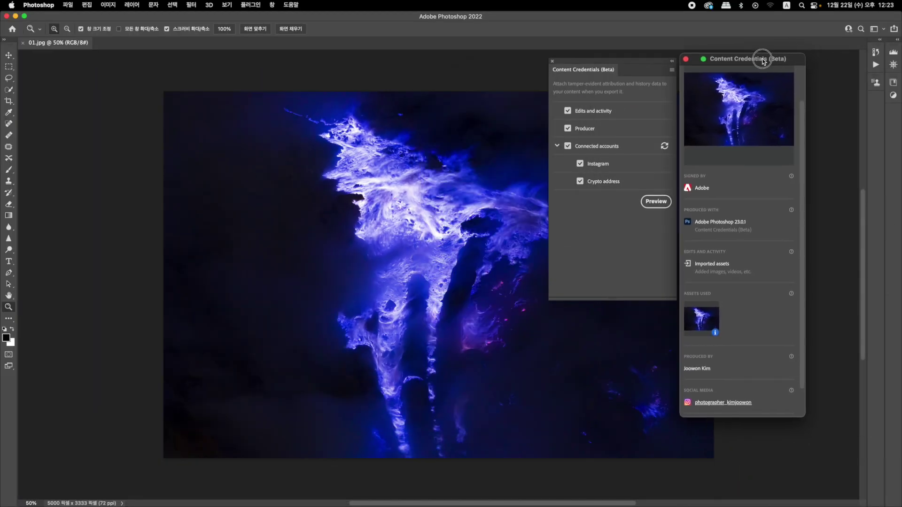
pyautogui.scroll(-2, 731, 255)
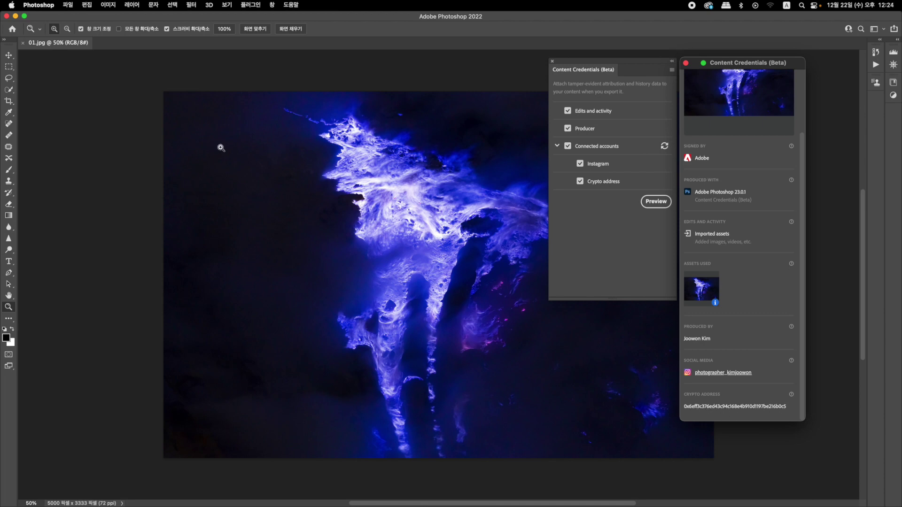
pyautogui.moveTo(654, 57); pyautogui.dragTo(873, 49)
# Save the image as the JPEG 01.jpg in the 데스크탑 folder at quality 12
pyautogui.click(68, 4)
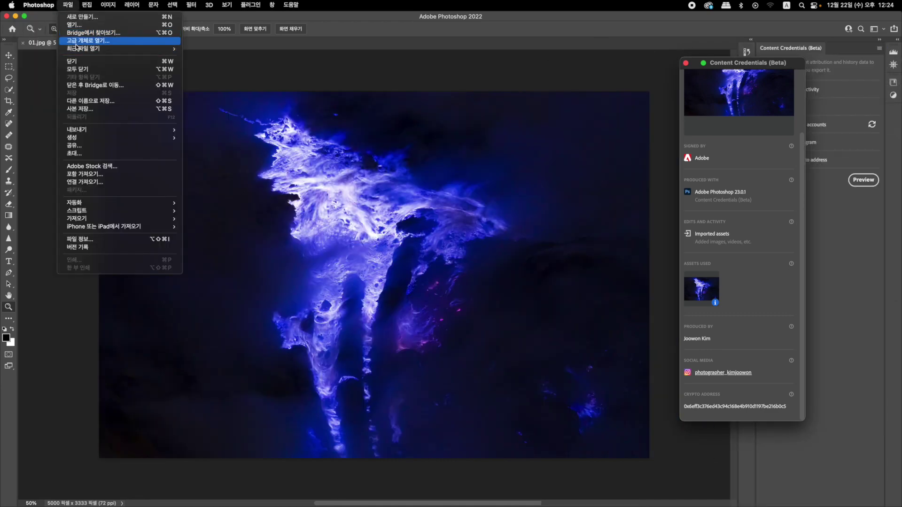
pyautogui.click(87, 102)
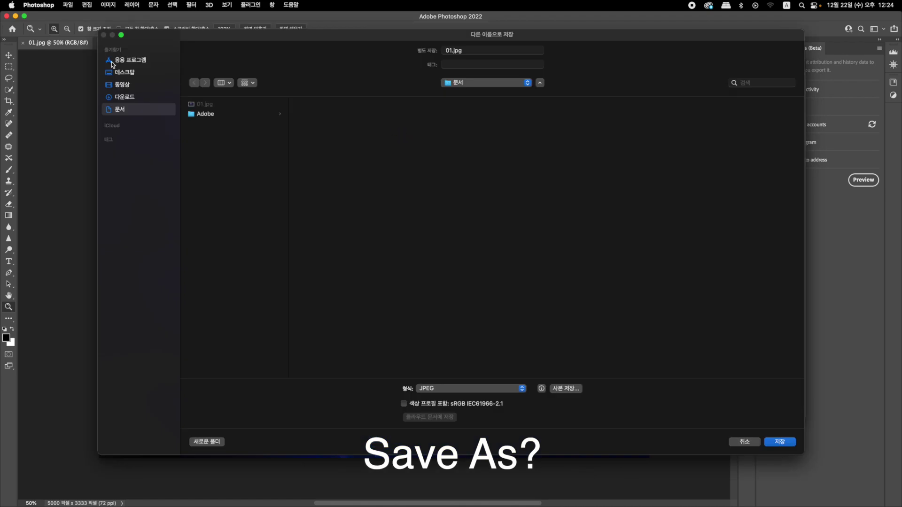
pyautogui.click(129, 73)
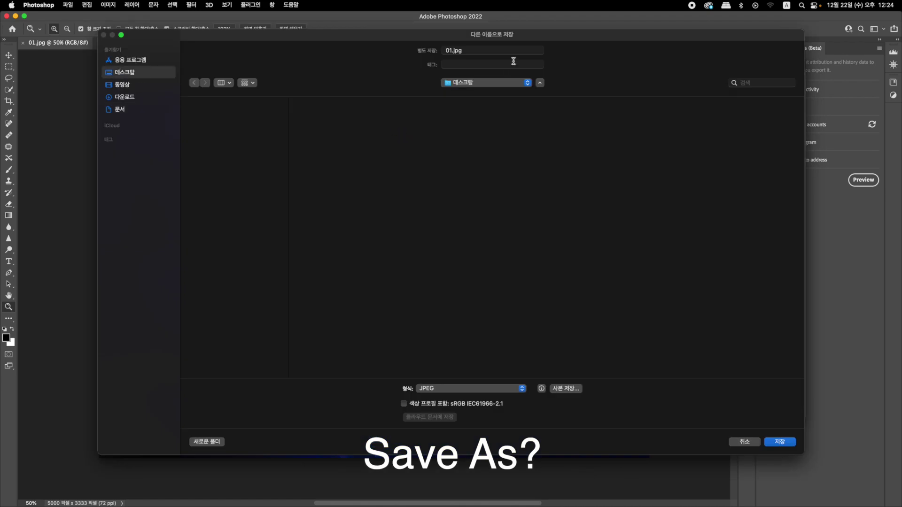
pyautogui.click(485, 50)
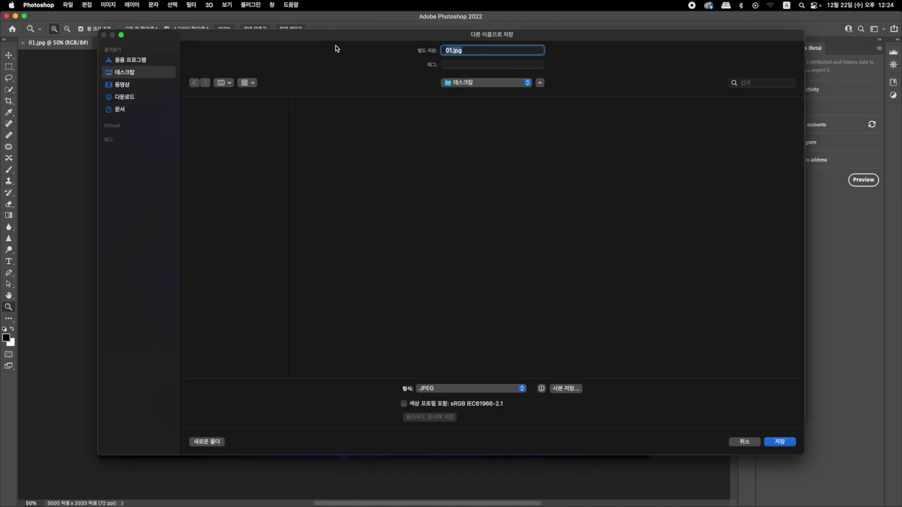
pyautogui.press('Return')
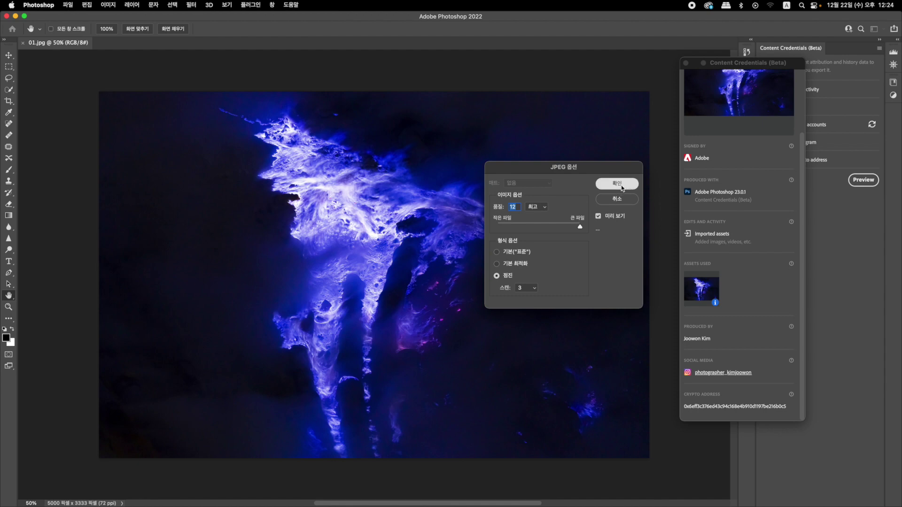
pyautogui.click(621, 185)
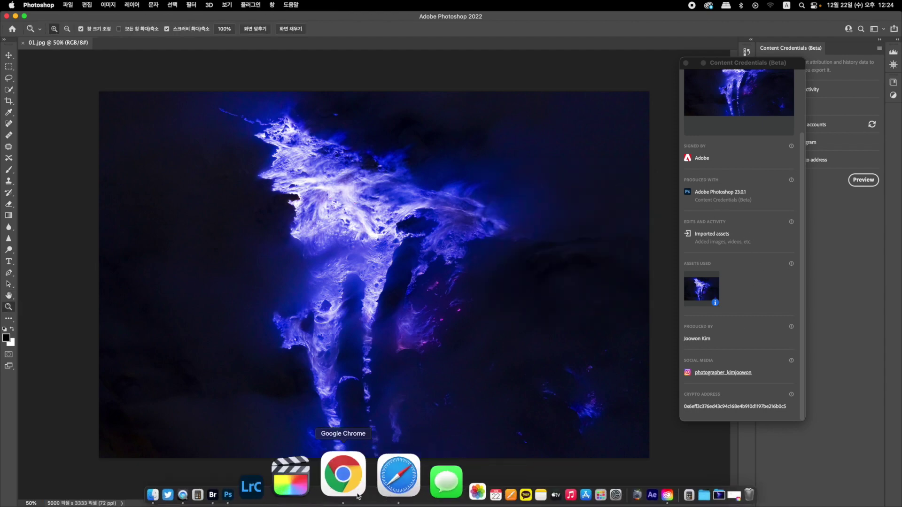
# Switch to Adobe Bridge, show the 데스크탑 folder, and enlarge the metadata area for 01.jpg
pyautogui.click(298, 478)
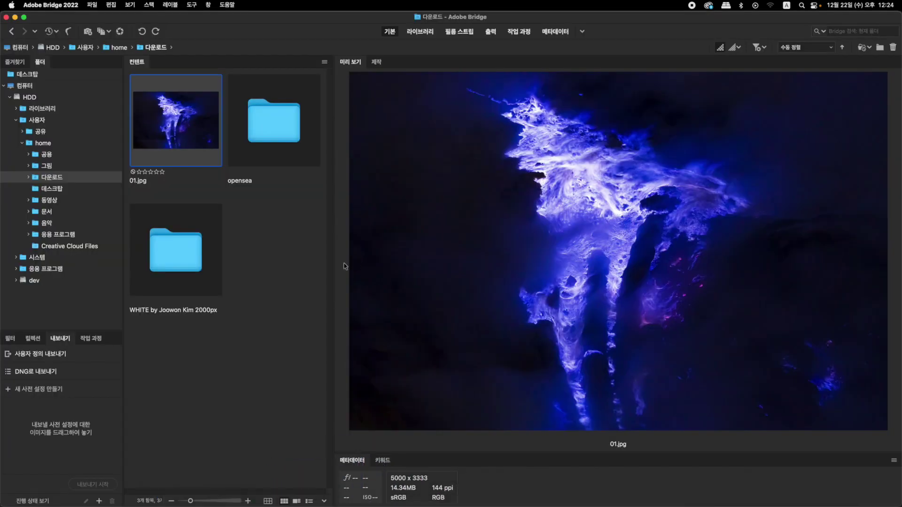
pyautogui.click(50, 189)
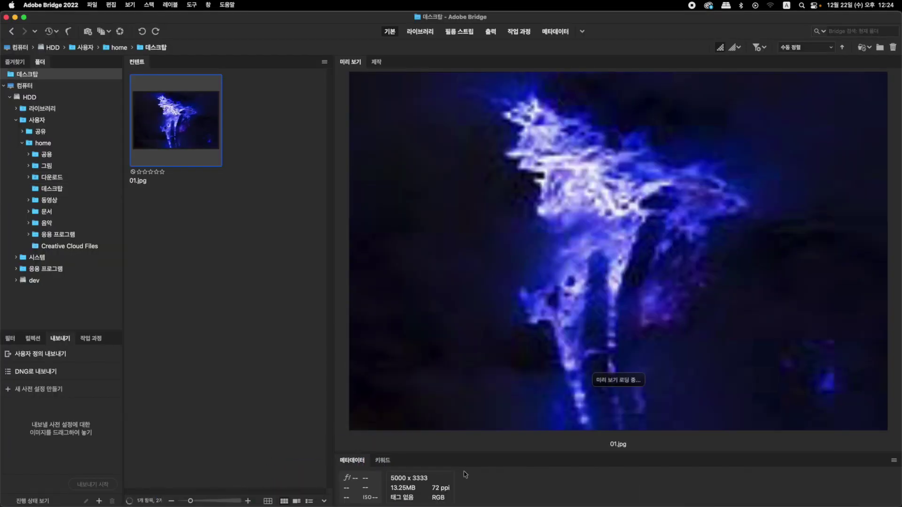
pyautogui.moveTo(495, 454); pyautogui.dragTo(490, 128)
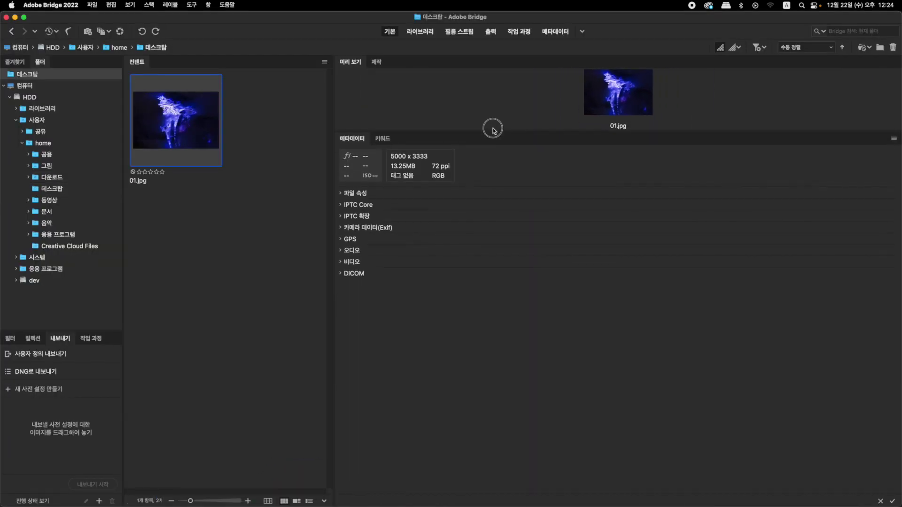
# Examine the file properties, IPTC Core, IPTC extension and GPS metadata of 01.jpg for content credentials
pyautogui.click(342, 192)
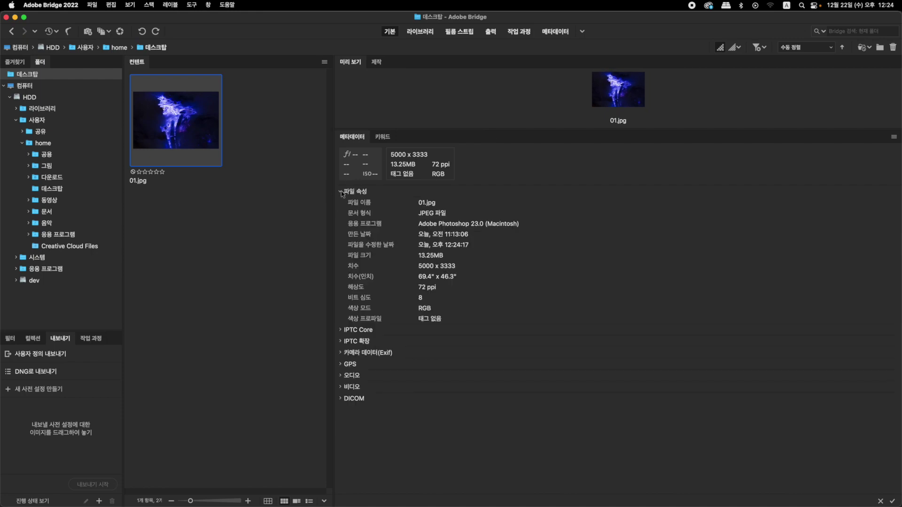
pyautogui.click(342, 192)
pyautogui.click(341, 203)
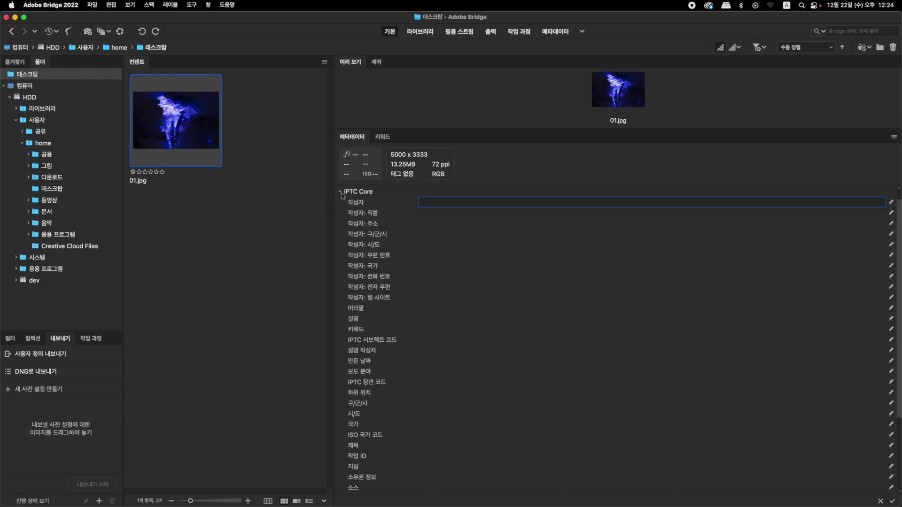
pyautogui.click(342, 195)
pyautogui.click(342, 215)
pyautogui.click(341, 214)
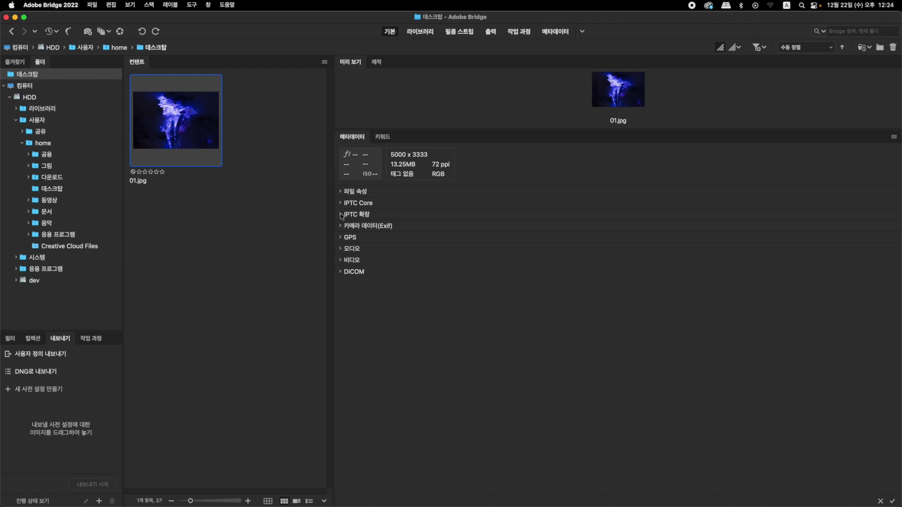
pyautogui.click(341, 239)
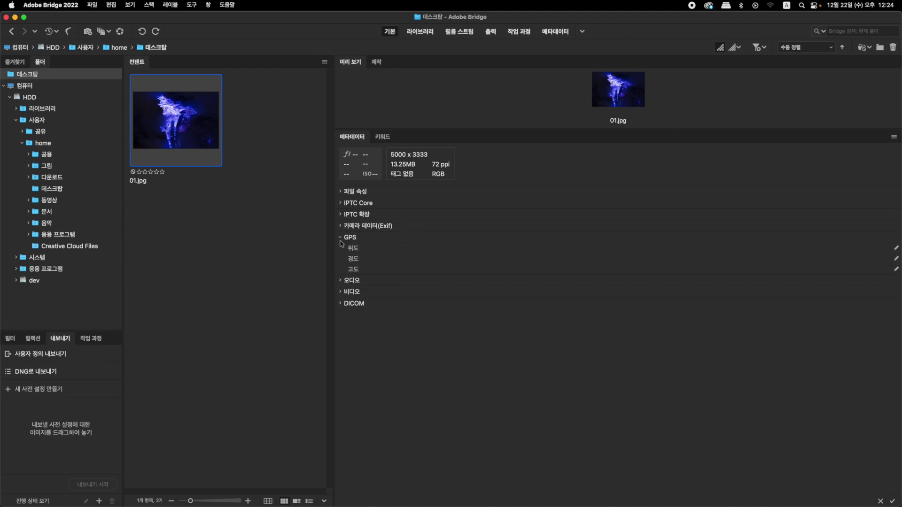
pyautogui.click(341, 238)
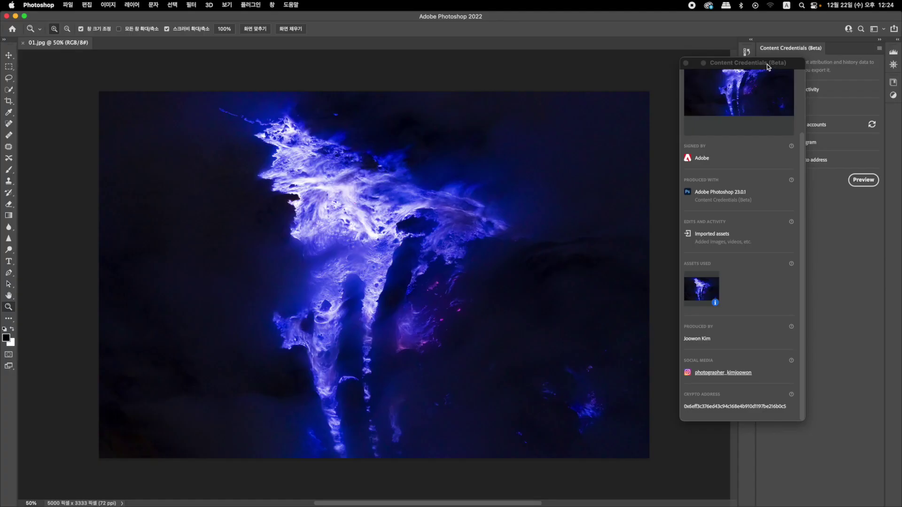
# Back in Photoshop, move the credentials preview off the settings panel and bring up Export As for the image
pyautogui.moveTo(768, 67); pyautogui.dragTo(697, 43)
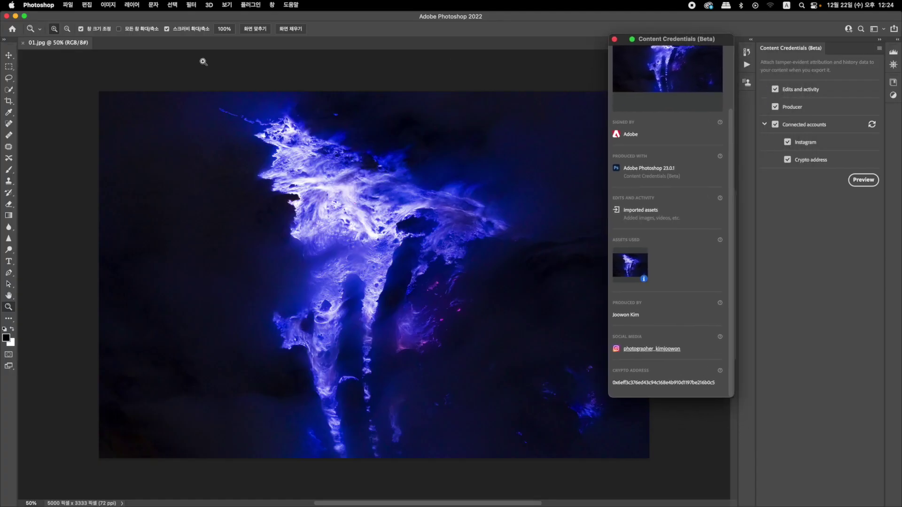
pyautogui.click(68, 5)
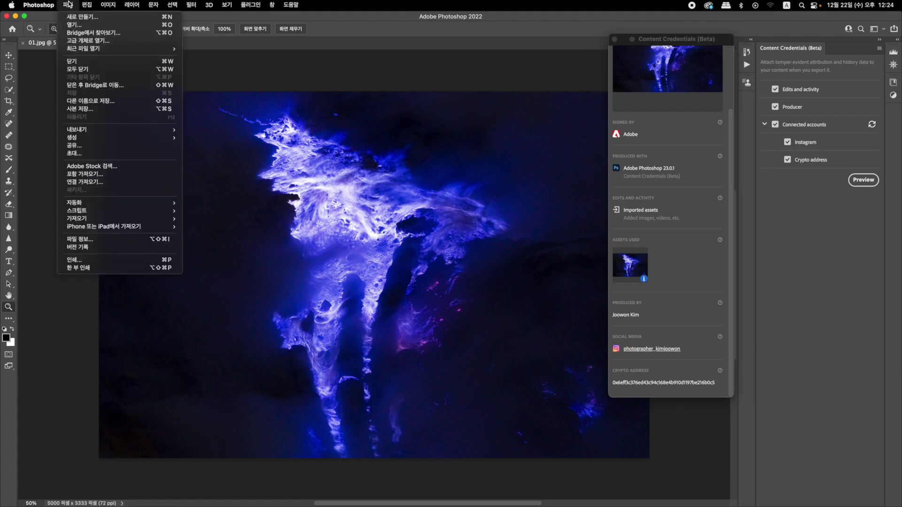
pyautogui.moveTo(101, 131)
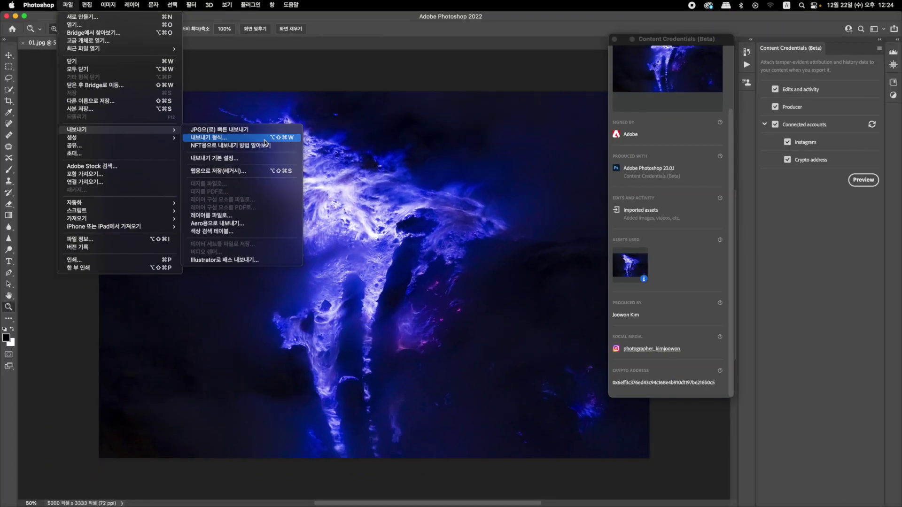
pyautogui.click(265, 141)
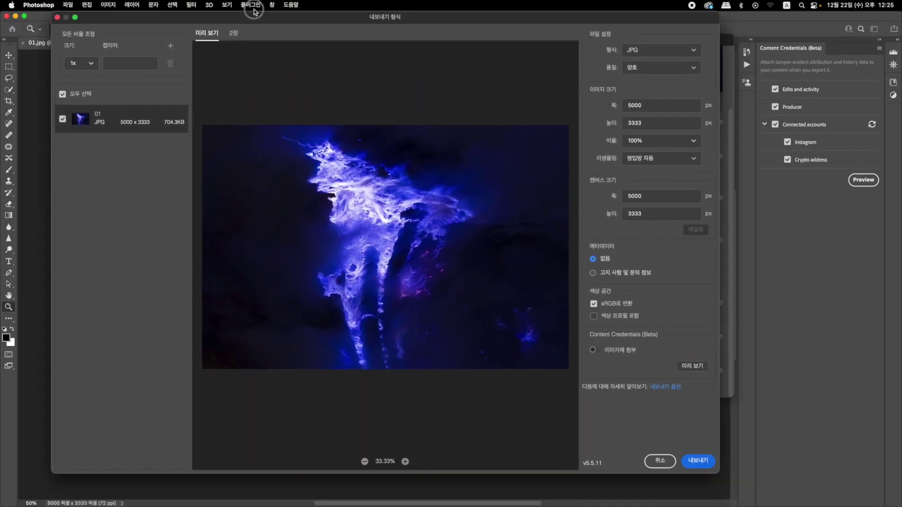
pyautogui.click(230, 33)
pyautogui.click(205, 33)
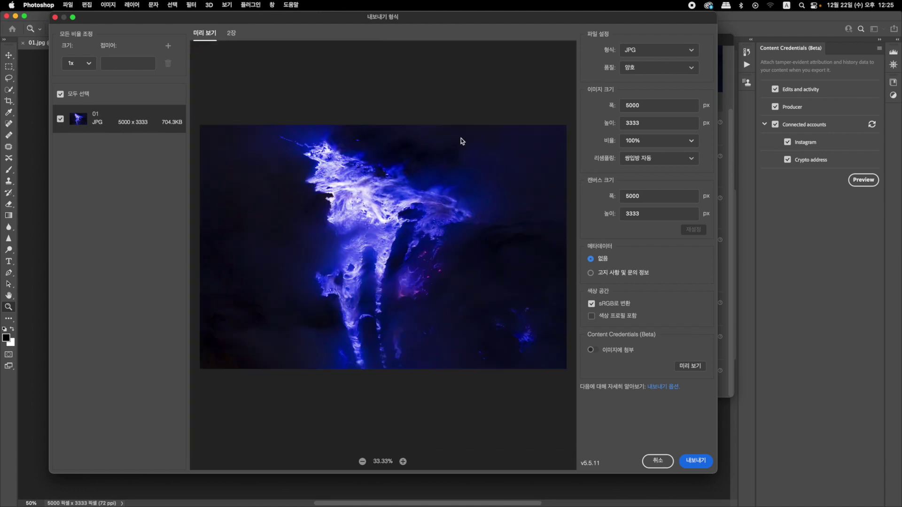
# Set the export format to JPG and the quality to 매우 좋음, leaving the image width at 5000 px
pyautogui.click(636, 55)
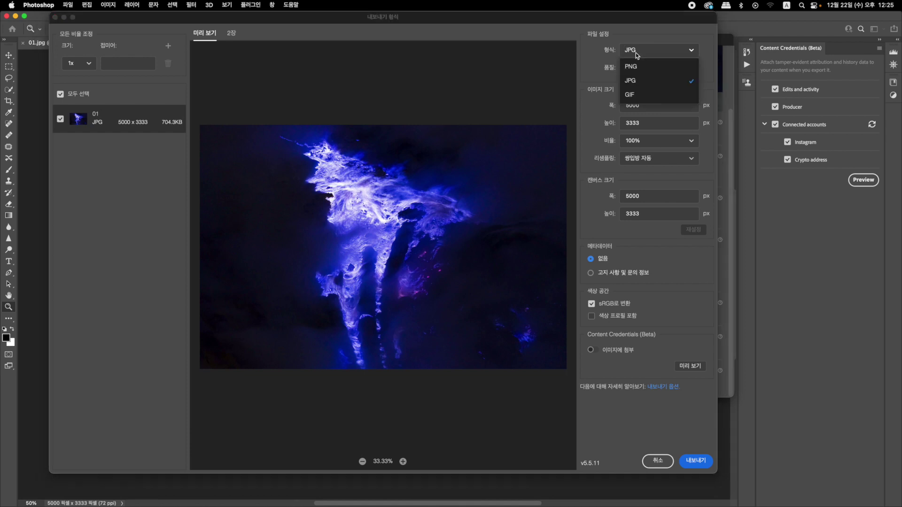
pyautogui.click(638, 80)
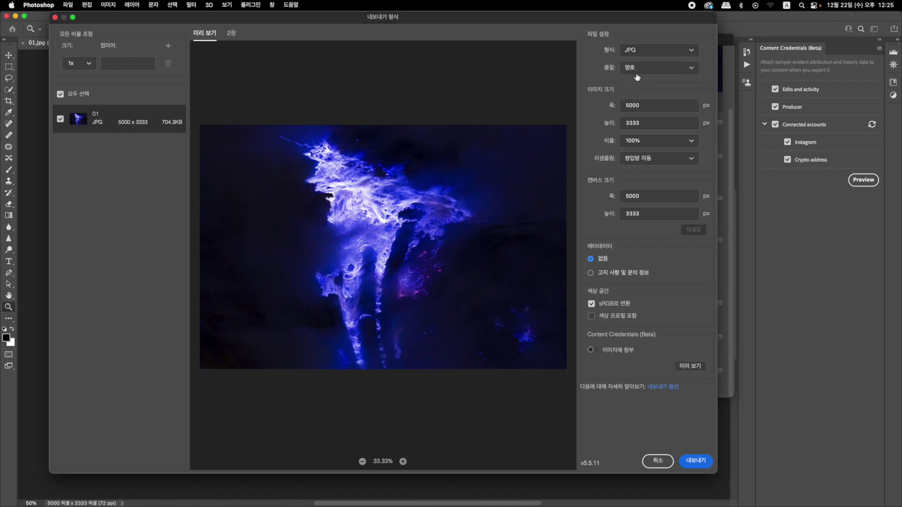
pyautogui.click(638, 68)
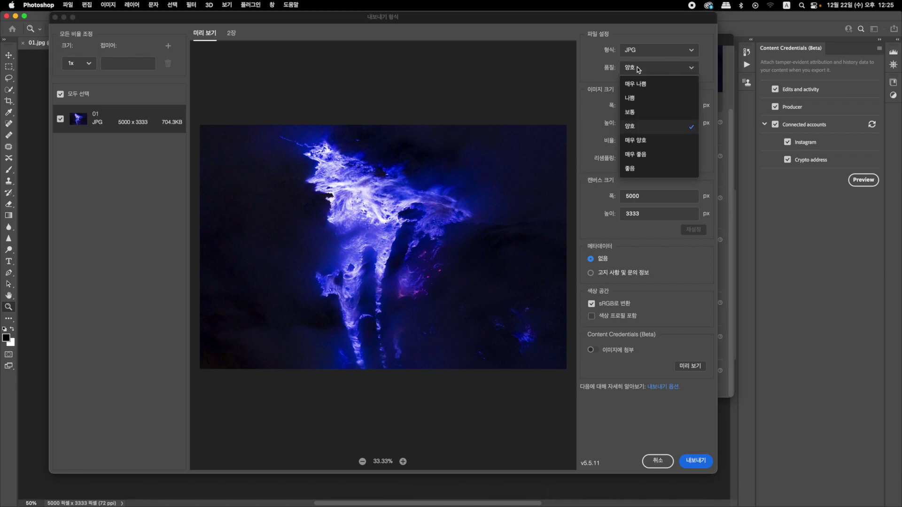
pyautogui.click(645, 157)
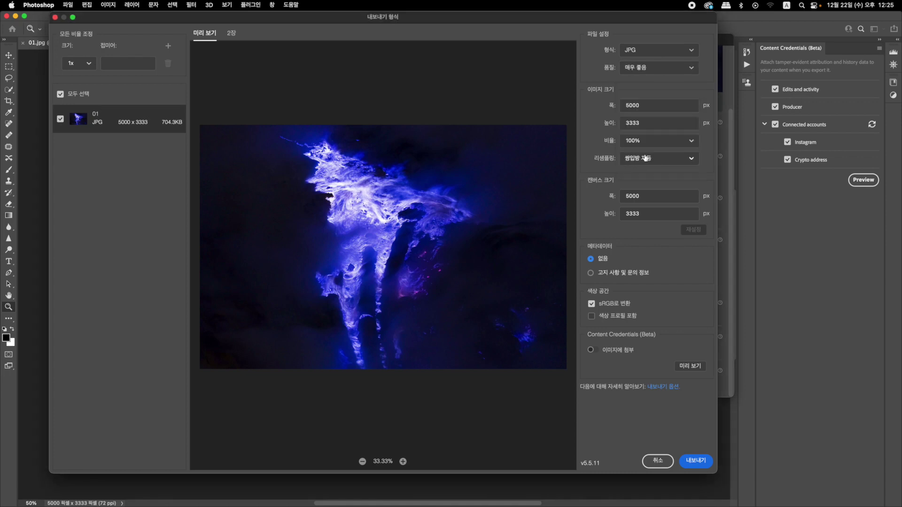
pyautogui.doubleClick(645, 105)
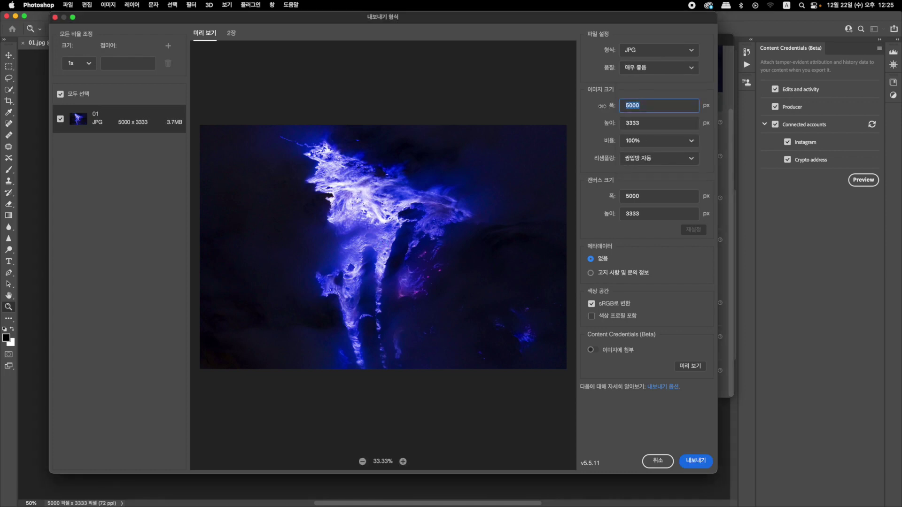
pyautogui.write('3')
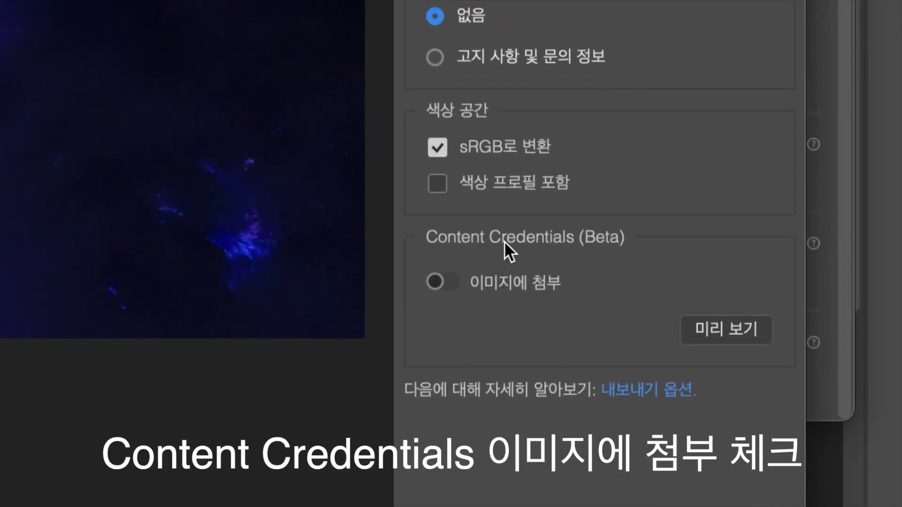
# Turn on attaching Content Credentials (Beta) to the exported image and review the full credentials preview beside the export dialog
pyautogui.click(446, 282)
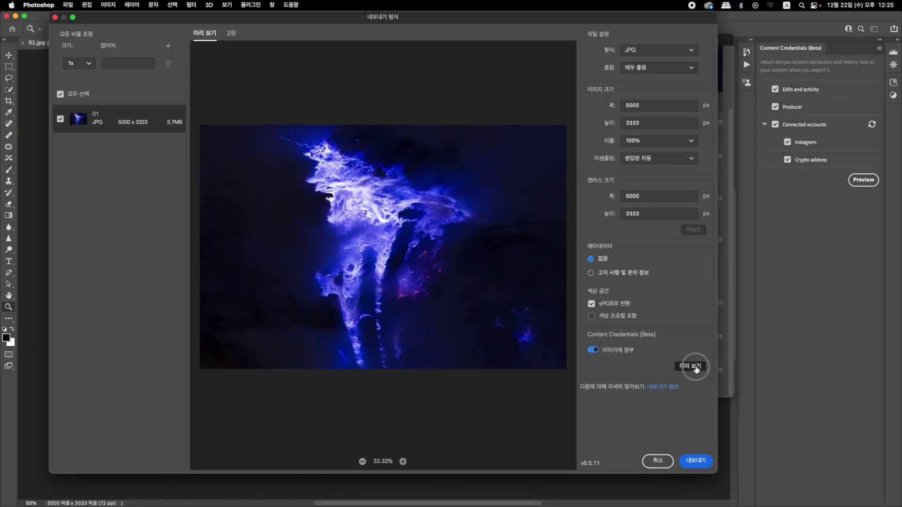
pyautogui.click(742, 335)
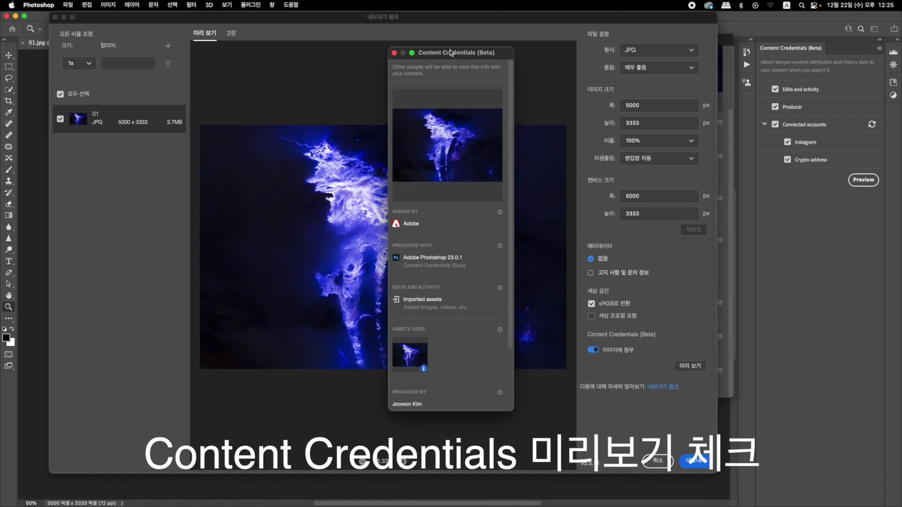
pyautogui.moveTo(456, 56); pyautogui.dragTo(805, 22)
pyautogui.scroll(-4, 782, 255)
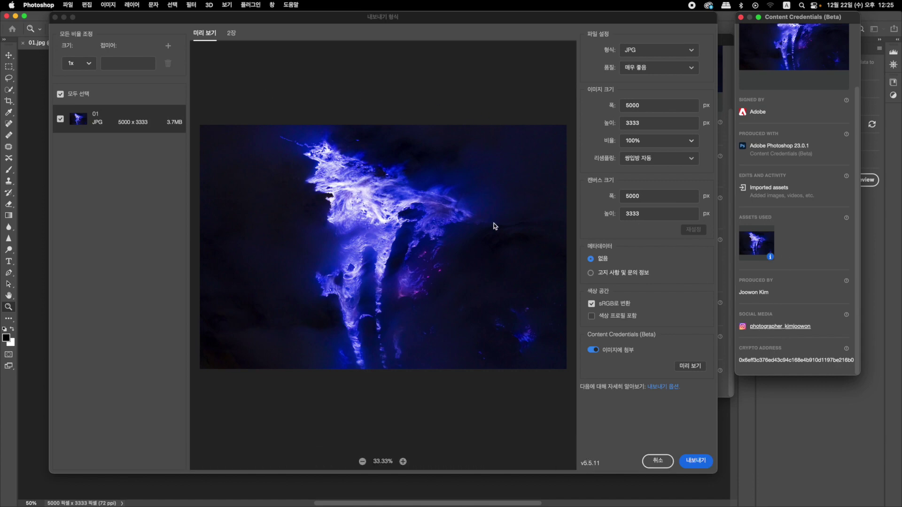
# Export the image to the 데스크탑 folder under the file name 01_bluefire
pyautogui.click(695, 464)
pyautogui.click(694, 462)
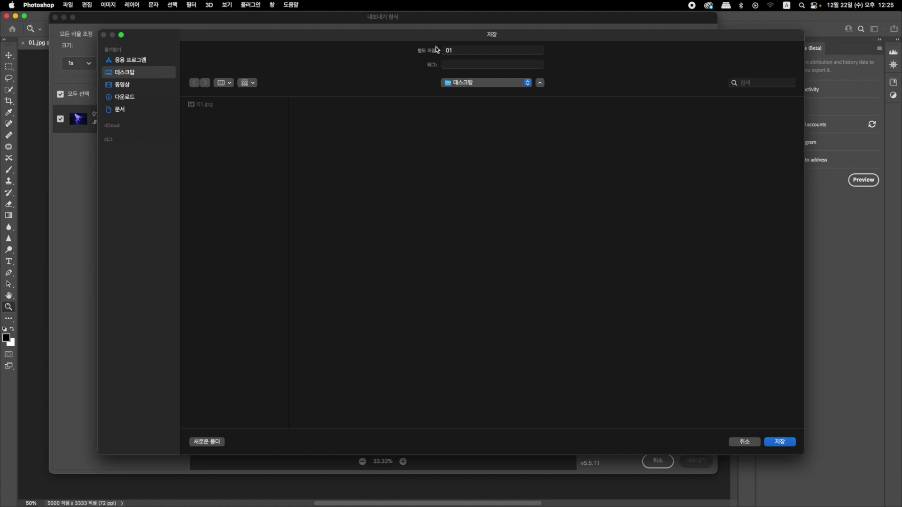
pyautogui.click(480, 51)
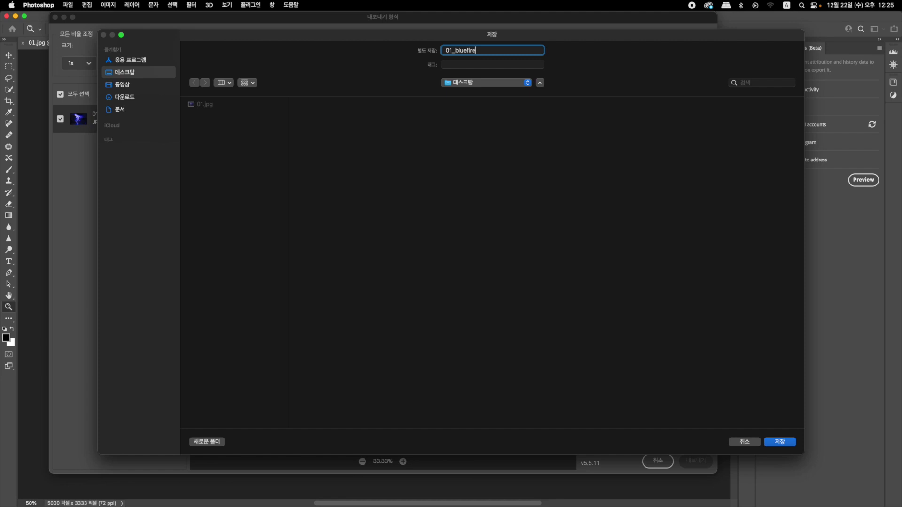
pyautogui.press('Return')
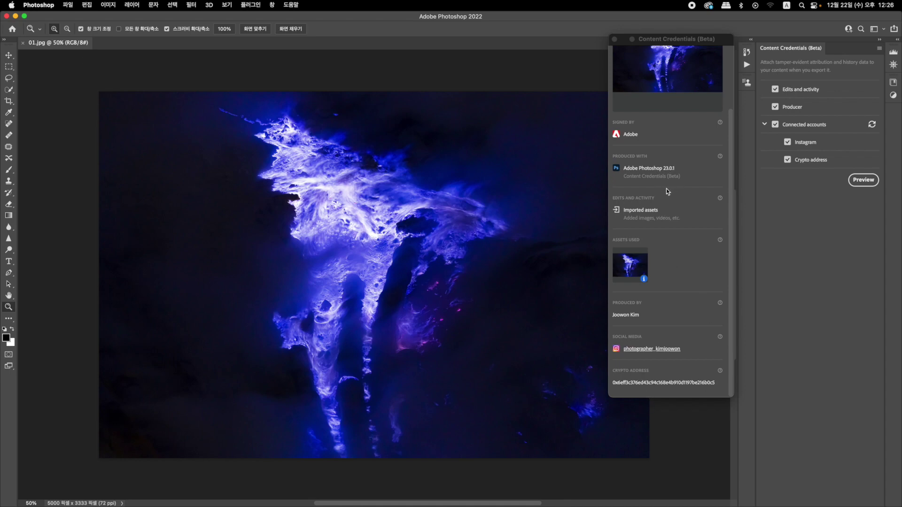
# Recheck the Content Credentials preview and switch to Adobe Bridge, showing the 데스크탑 folder
pyautogui.scroll(2, 675, 174)
pyautogui.scroll(-2, 674, 173)
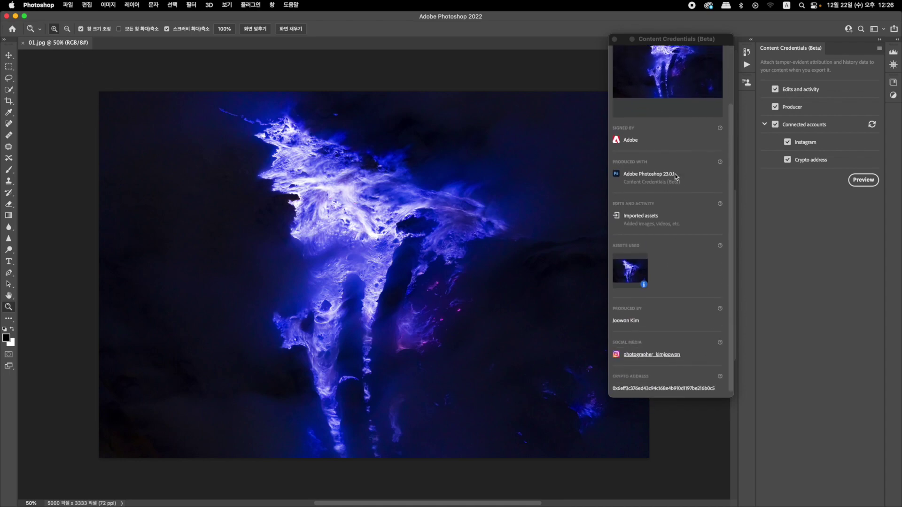
pyautogui.click(49, 6)
pyautogui.click(84, 116)
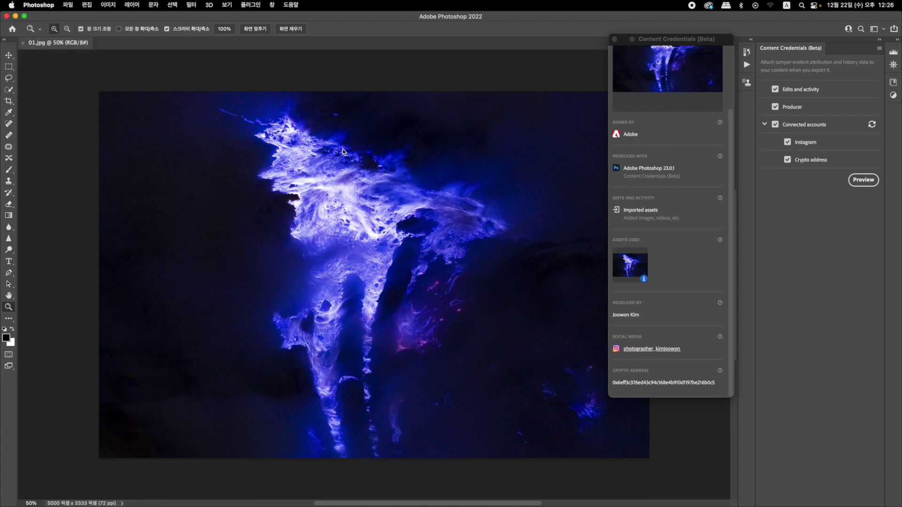
pyautogui.press('super+alt+o')
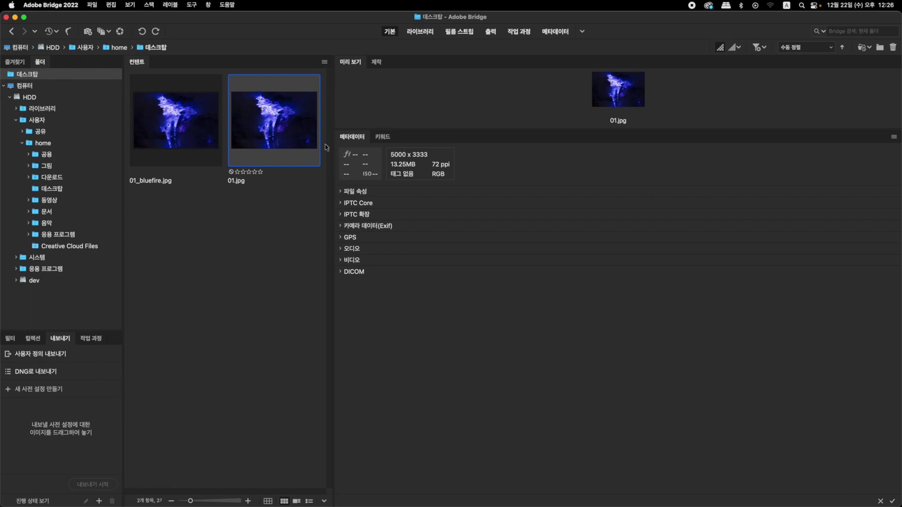
# Enlarge the preview area and compare the 01_bluefire.jpg and 01.jpg images, leaving 01_bluefire.jpg selected
pyautogui.click(168, 133)
pyautogui.click(268, 133)
pyautogui.moveTo(413, 129); pyautogui.dragTo(422, 299)
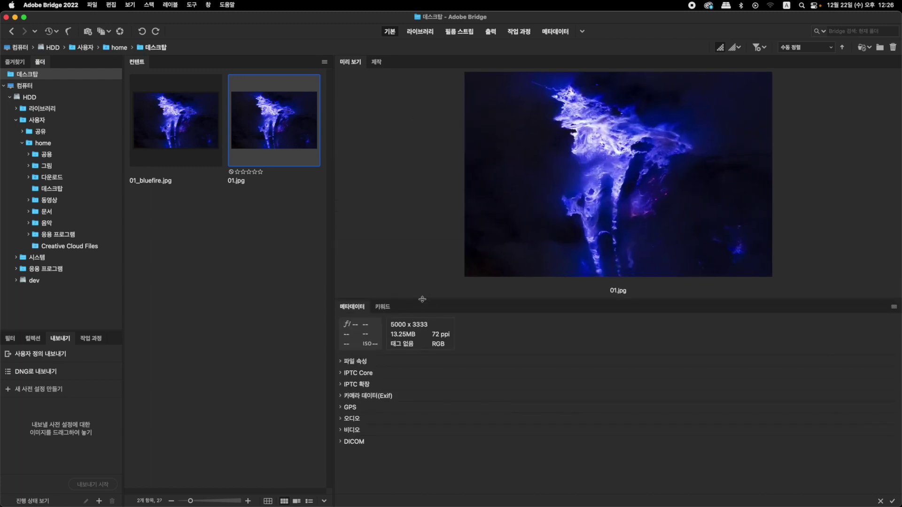
pyautogui.click(154, 105)
pyautogui.click(251, 111)
pyautogui.click(185, 115)
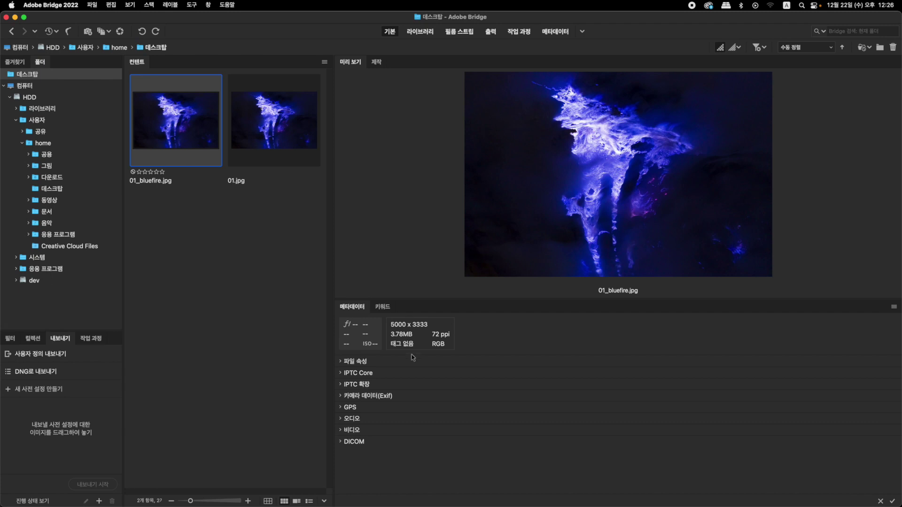
# Examine the Exif, file properties, IPTC Core and IPTC extension metadata of 01_bluefire.jpg, and restore the large image preview
pyautogui.click(341, 397)
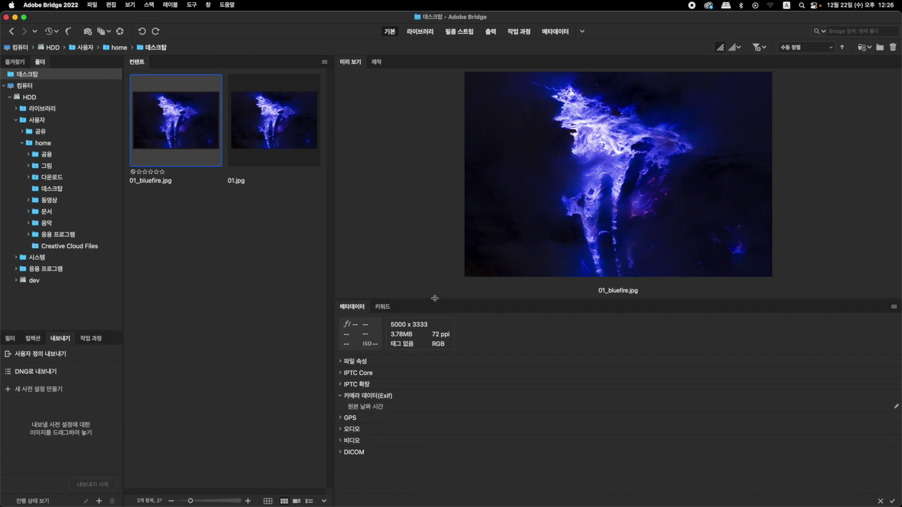
pyautogui.moveTo(435, 298); pyautogui.dragTo(435, 158)
pyautogui.click(341, 221)
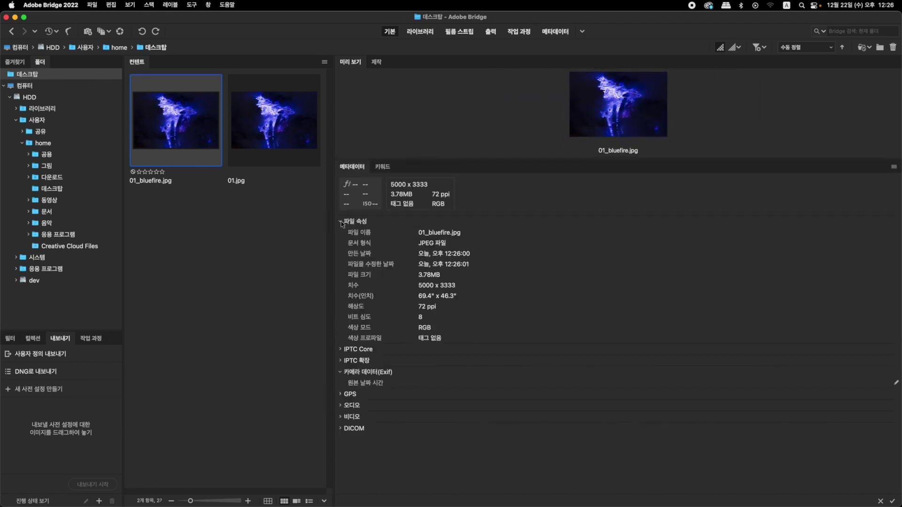
pyautogui.click(341, 222)
pyautogui.click(341, 233)
pyautogui.click(341, 233)
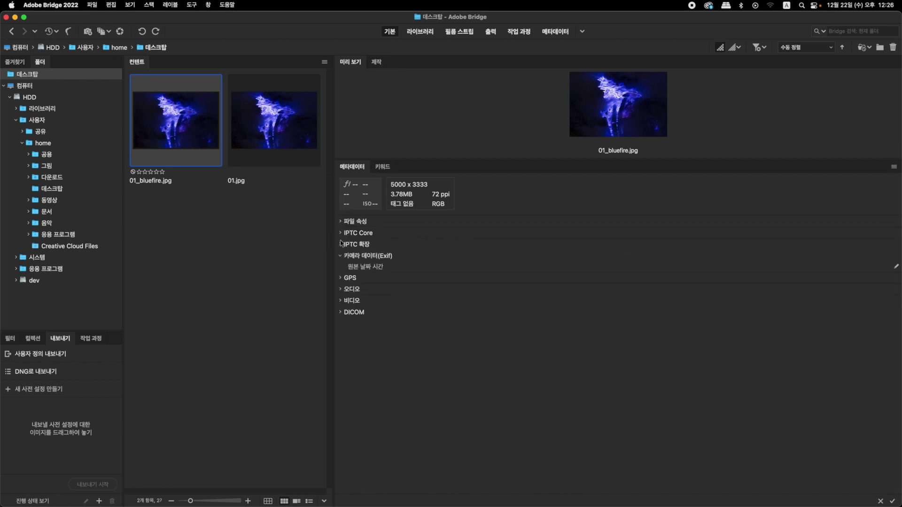
pyautogui.click(341, 245)
pyautogui.click(340, 239)
pyautogui.moveTo(492, 159); pyautogui.dragTo(501, 355)
# Switch to Chrome and load verify.contentauthenticity.org in an enlarged browser window
pyautogui.moveTo(319, 488)
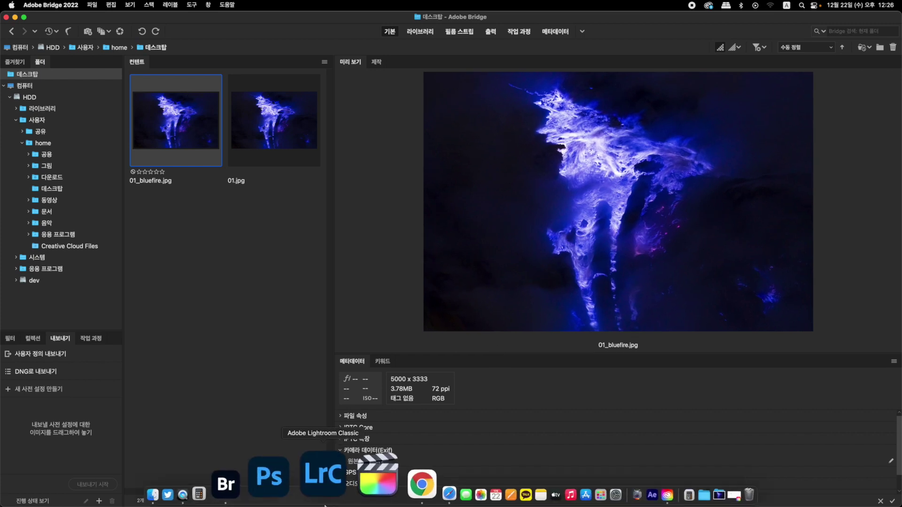
pyautogui.click(356, 486)
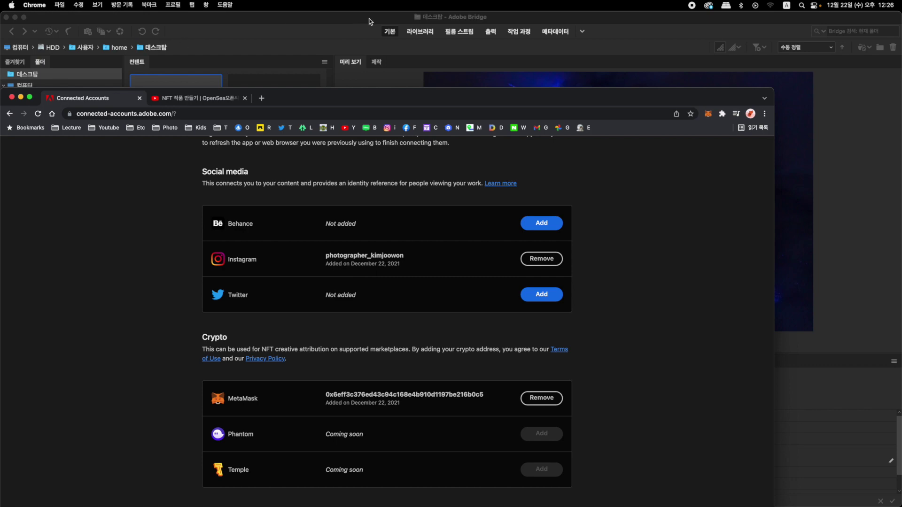
pyautogui.doubleClick(357, 101)
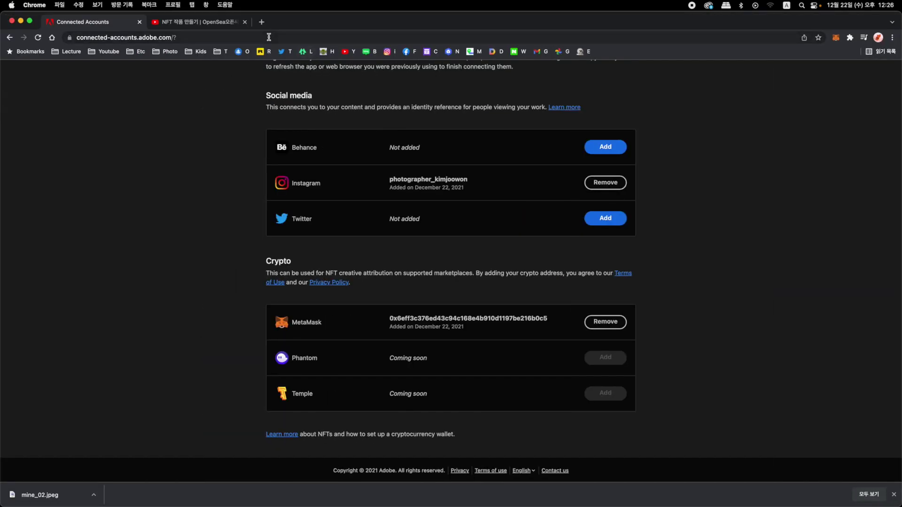
pyautogui.click(269, 38)
pyautogui.write('v')
pyautogui.press('Right')
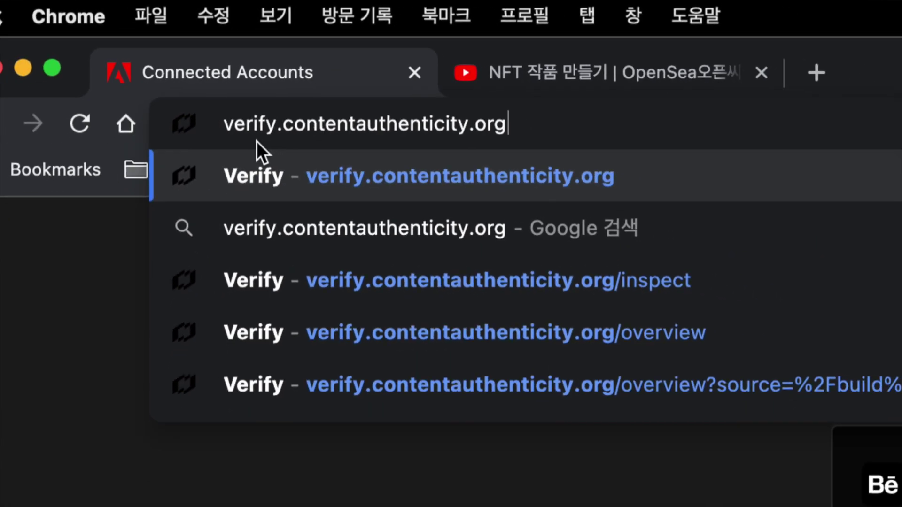
pyautogui.moveTo(226, 126); pyautogui.dragTo(534, 122)
pyautogui.click(535, 124)
pyautogui.press('Return')
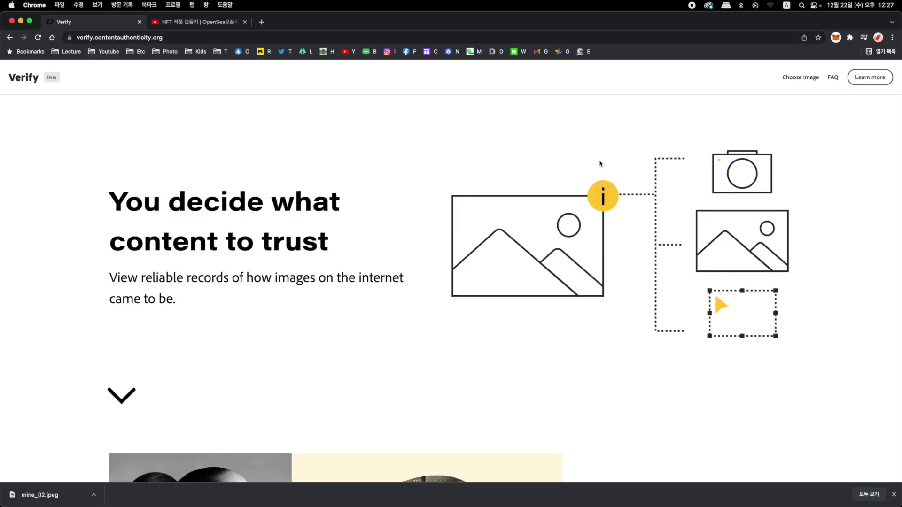
# Read through the Verify home page's sections introducing content credentials and the viewing of image histories
pyautogui.scroll(-10, 240, 184)
pyautogui.scroll(15, 243, 183)
pyautogui.scroll(-7, 430, 159)
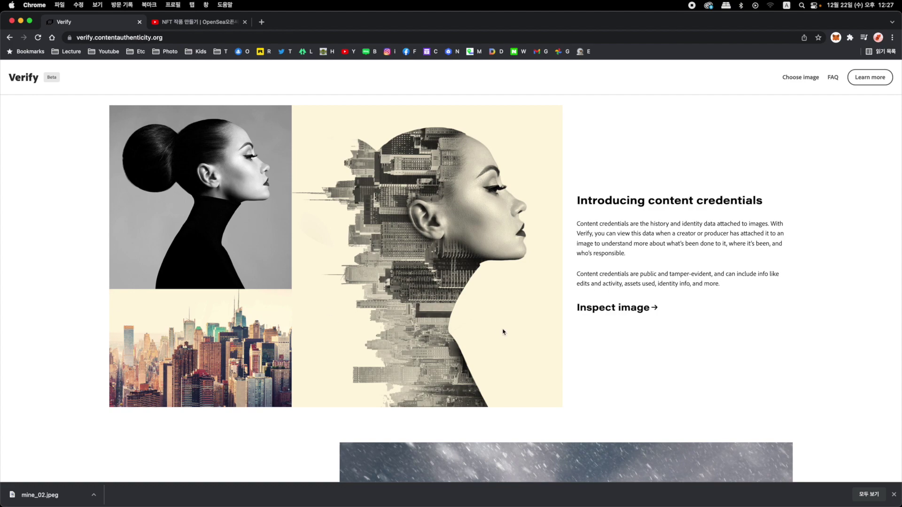
pyautogui.scroll(3, 503, 332)
pyautogui.scroll(-4, 503, 332)
pyautogui.scroll(2, 503, 332)
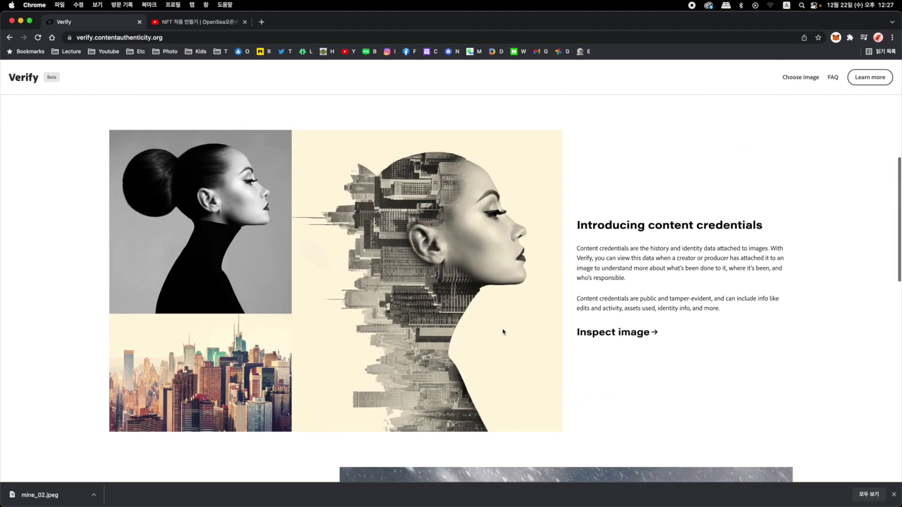
pyautogui.scroll(5, 503, 332)
pyautogui.scroll(-3, 503, 332)
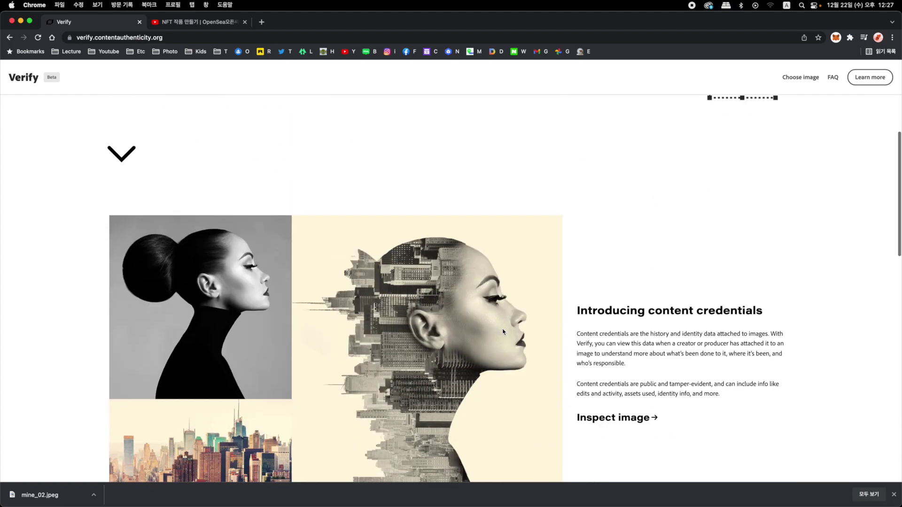
pyautogui.scroll(-3, 503, 332)
pyautogui.scroll(-10, 504, 331)
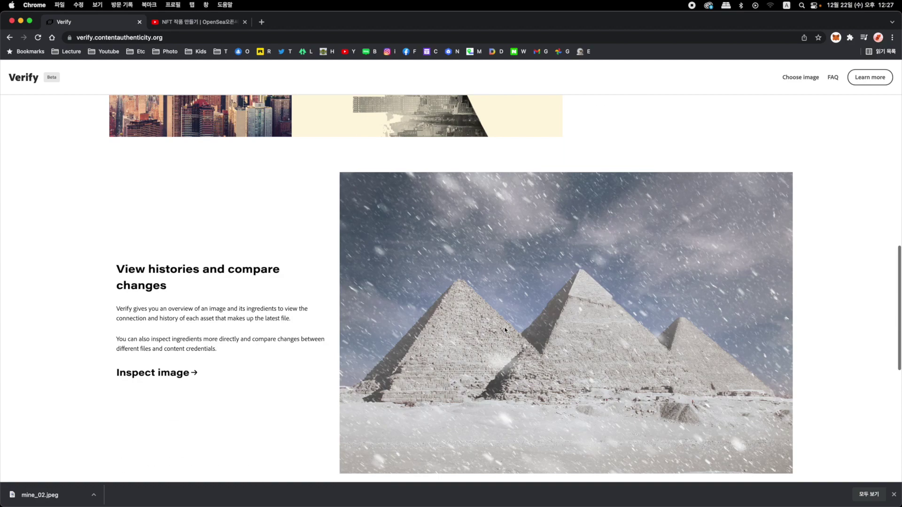
pyautogui.scroll(-3, 505, 330)
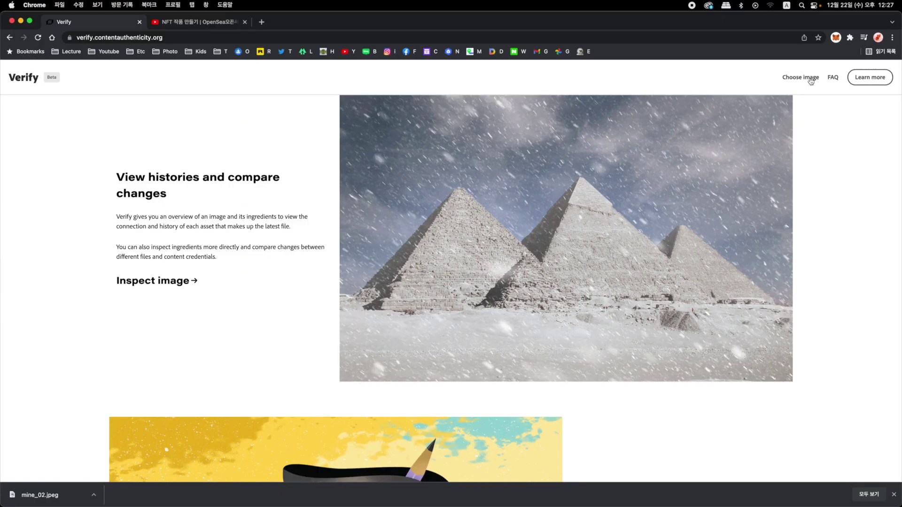
# Load 01_bluefire.jpg from the 데스크탑 folder for inspection on the Verify site and review its attached content credentials
pyautogui.click(811, 82)
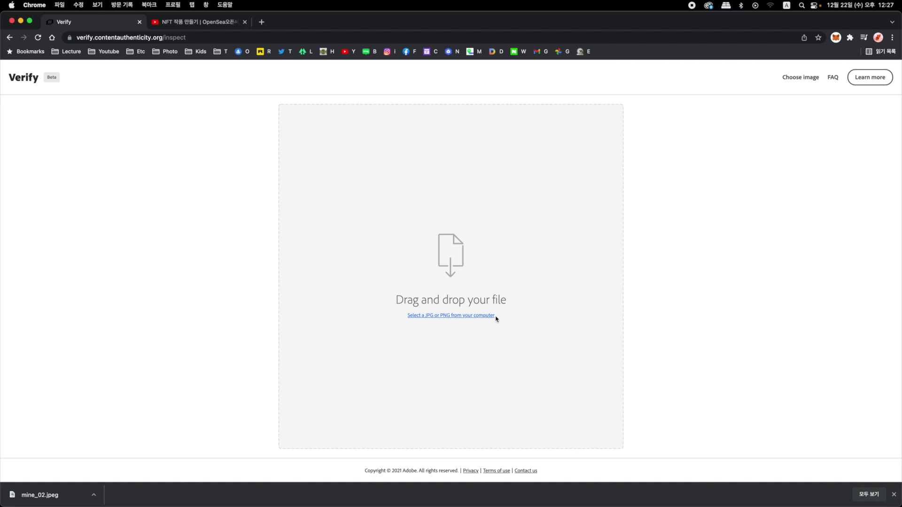
pyautogui.click(461, 316)
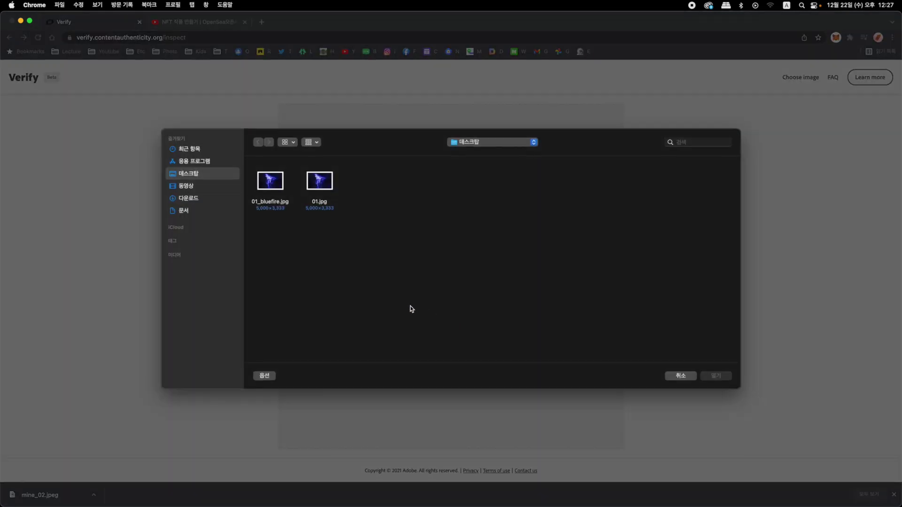
pyautogui.doubleClick(270, 181)
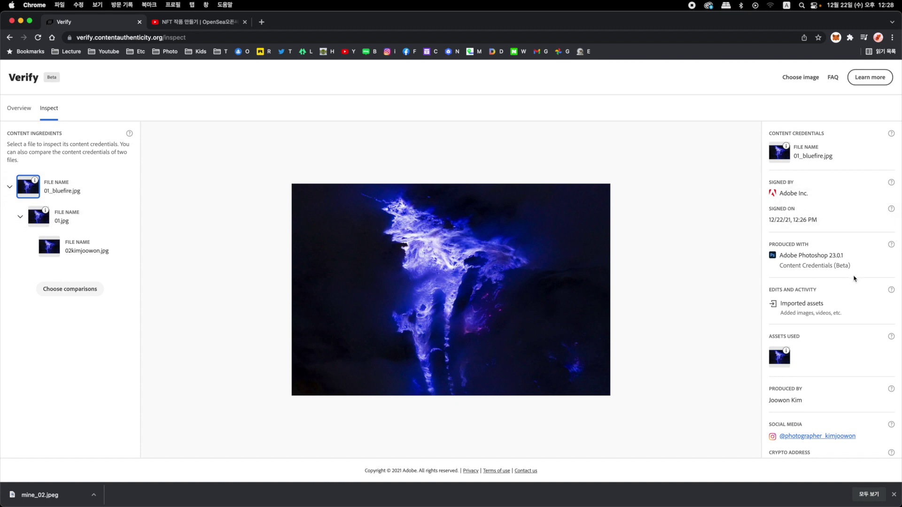
pyautogui.scroll(-1, 853, 280)
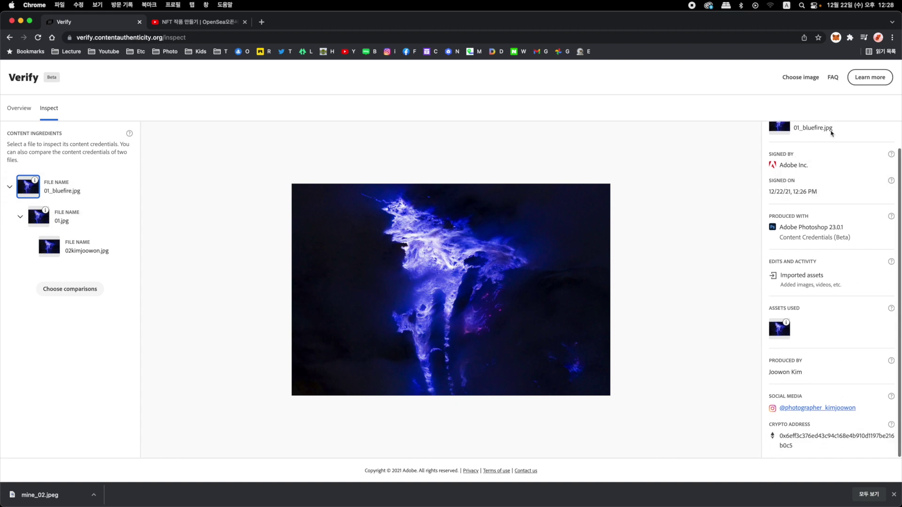
pyautogui.scroll(1, 840, 172)
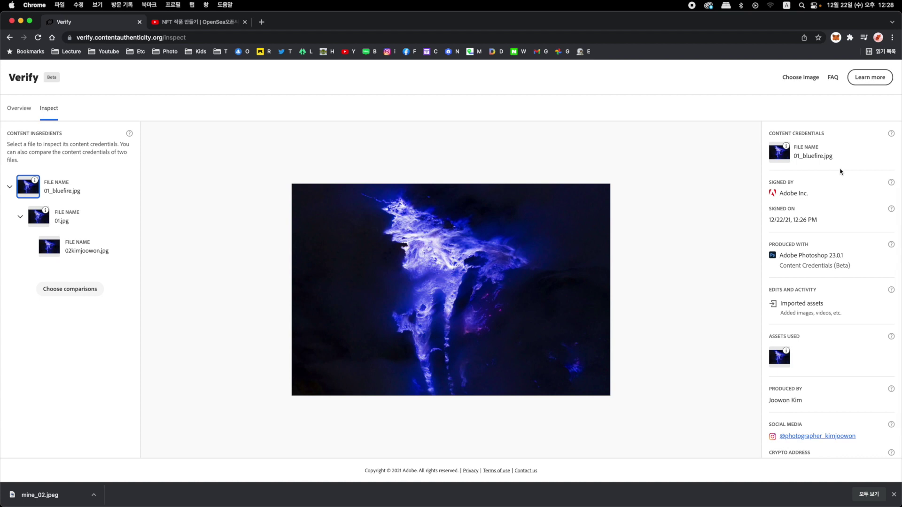